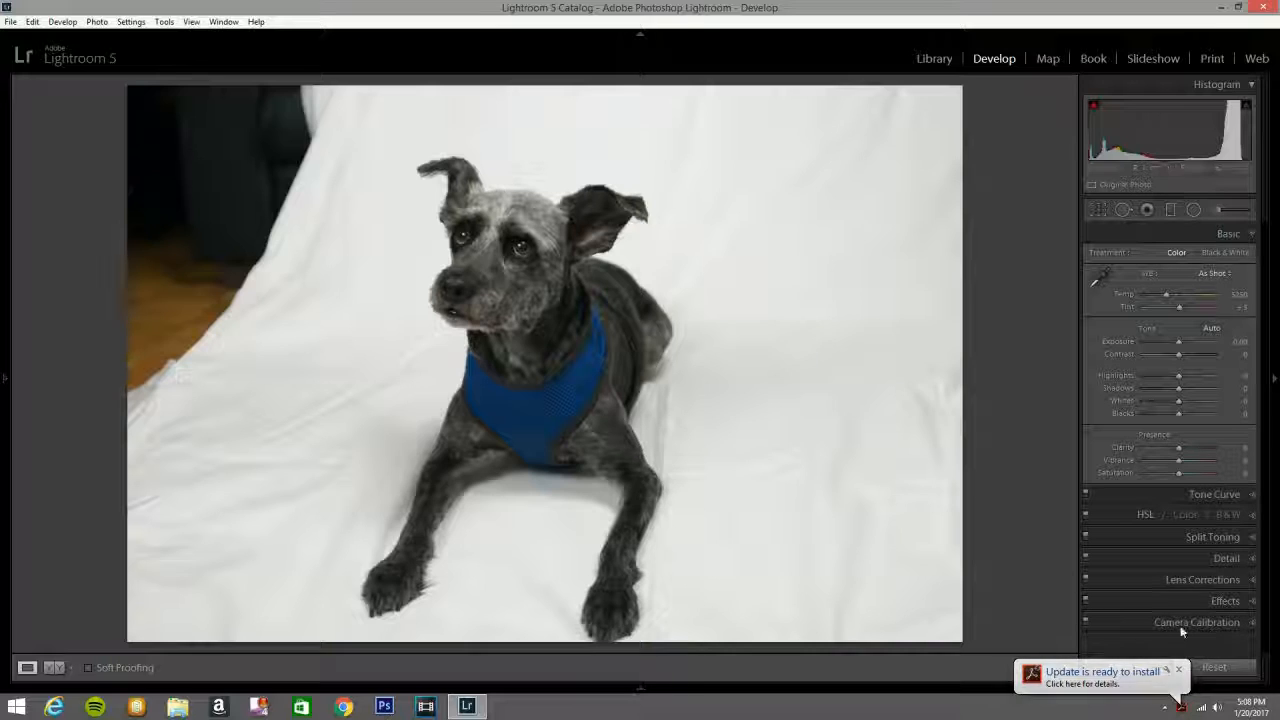
- Enable profile corrections and chromatic aberration removal for the dog photo, and apply the Auto Upright correction
click(1179, 670)
click(1220, 668)
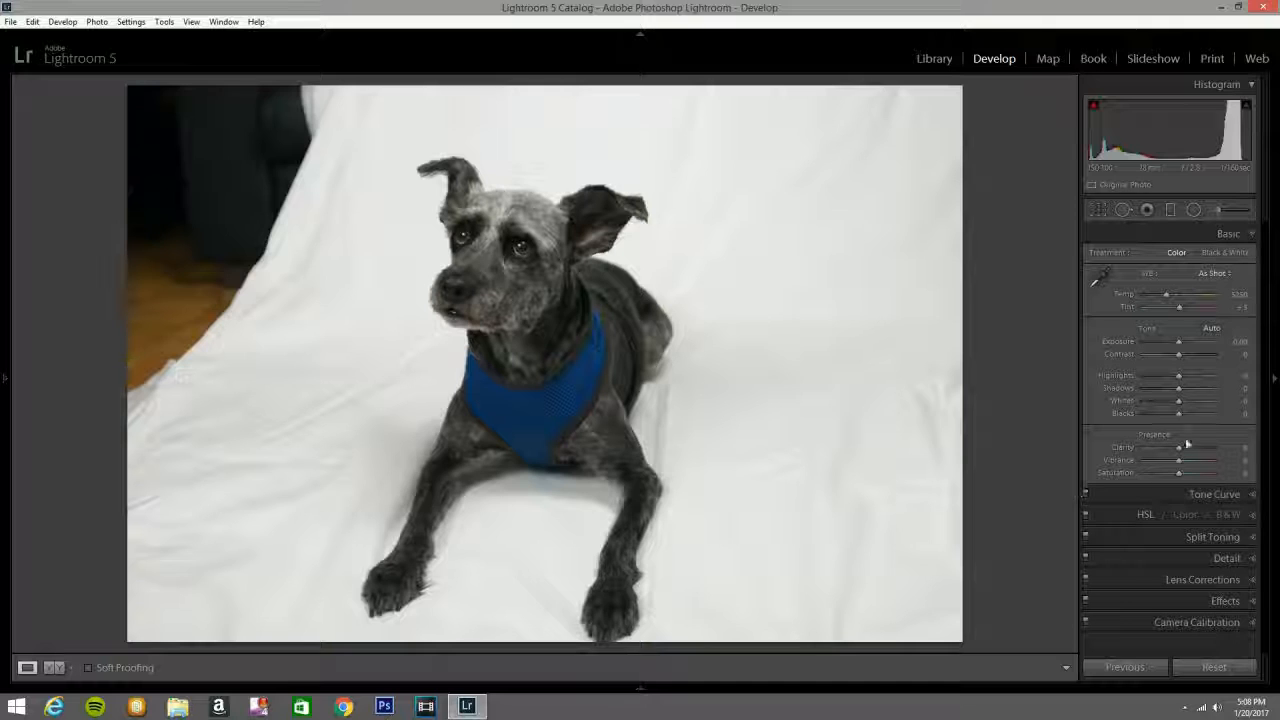
click(1250, 582)
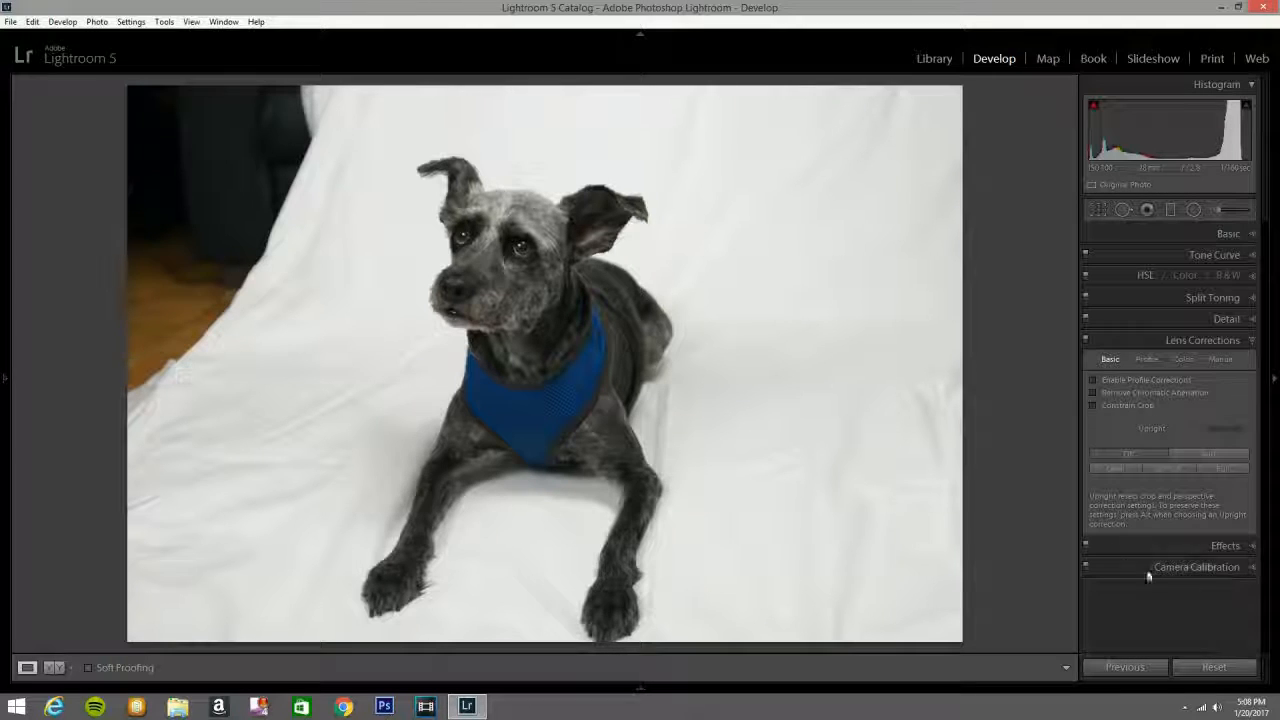
click(1092, 380)
click(1093, 393)
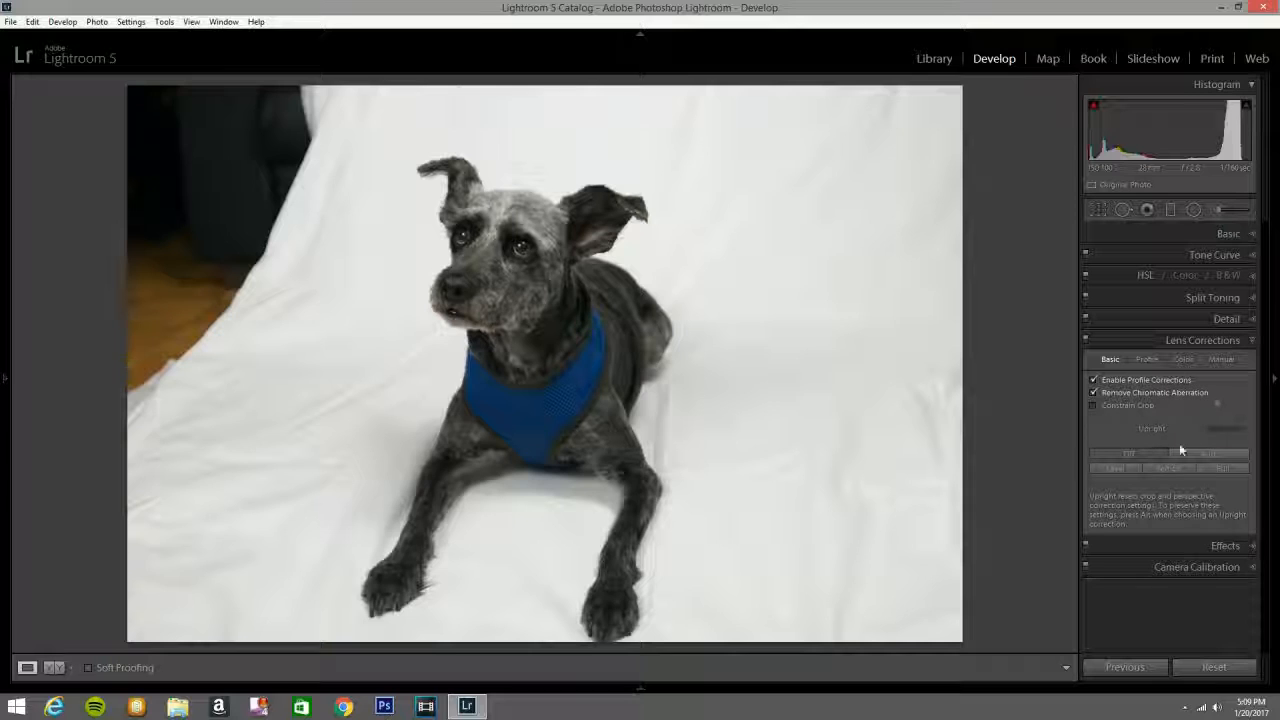
click(1220, 456)
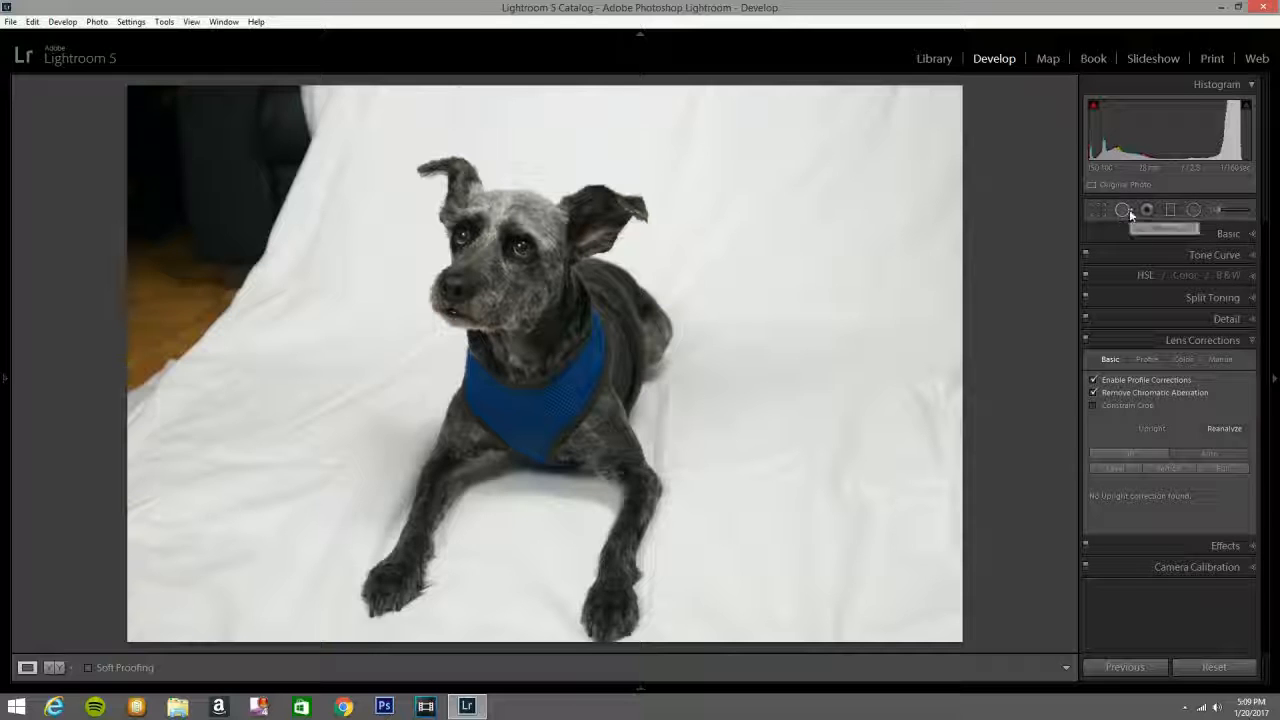
click(1251, 340)
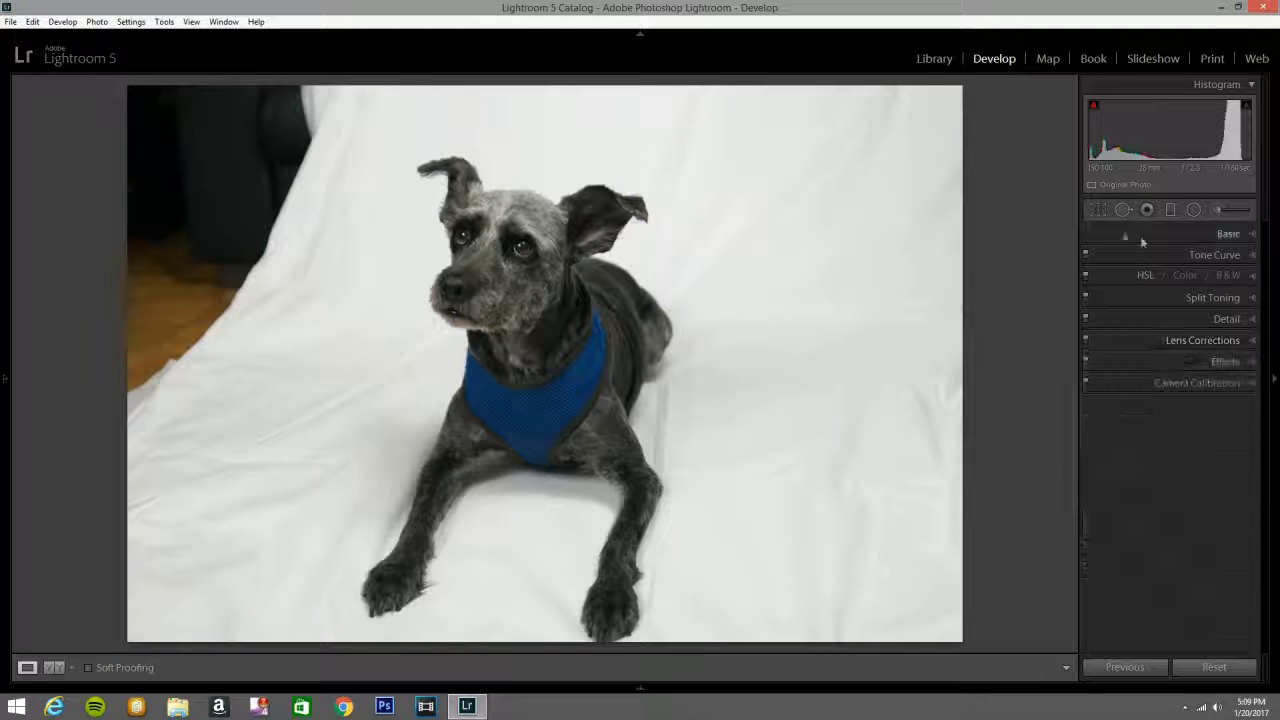
- Clone white backdrop from beside the dog over the dark furniture and wood floor in the photo's upper-left corner, using brush size 82
click(1123, 211)
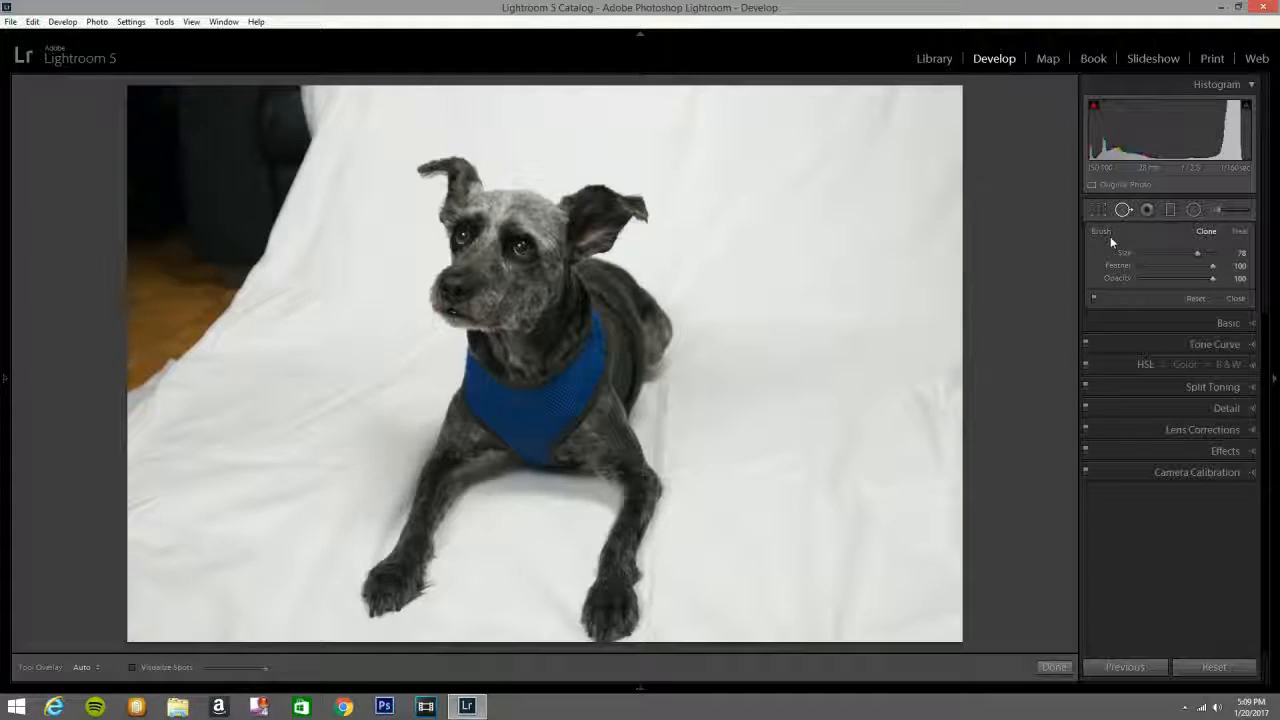
scroll(360, 317, up, 2)
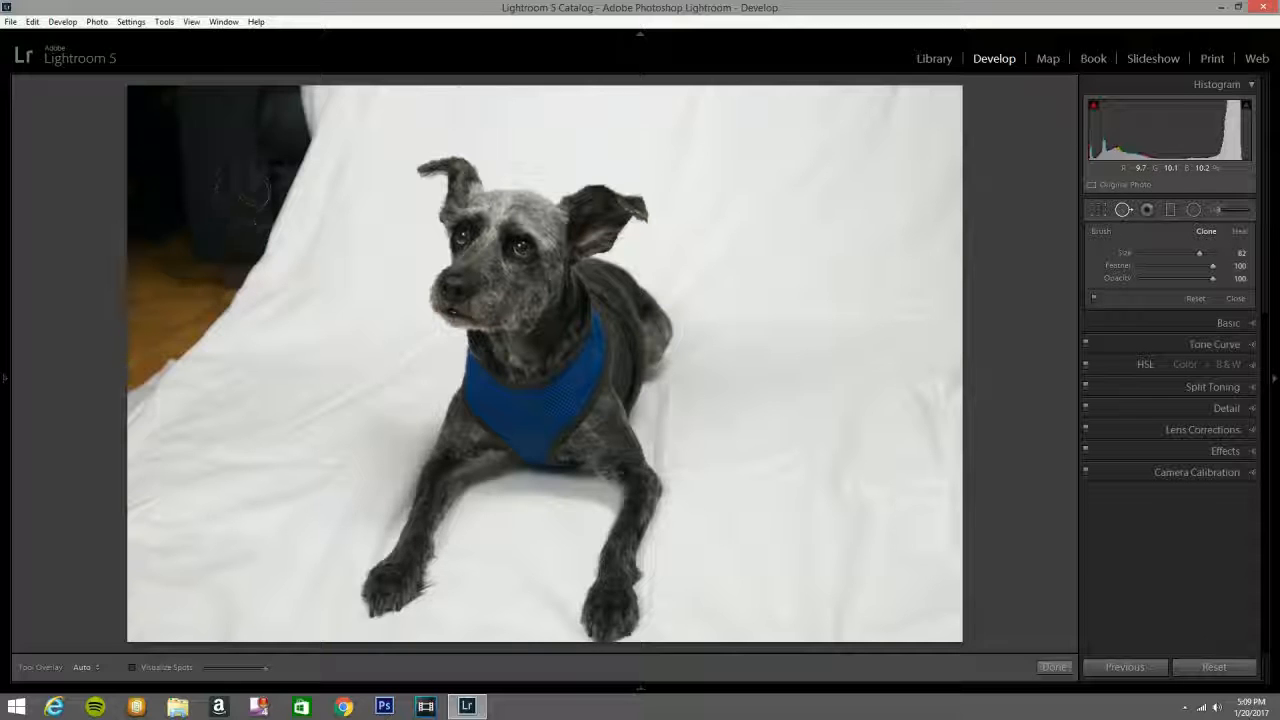
mouse_move(287, 110)
mouse_down()
mouse_move(243, 256)
mouse_move(181, 348)
mouse_move(130, 383)
mouse_move(184, 372)
mouse_move(218, 308)
mouse_move(262, 92)
mouse_up()
mouse_move(188, 293)
mouse_down()
mouse_move(144, 357)
mouse_move(168, 167)
mouse_move(216, 101)
mouse_move(172, 131)
mouse_move(155, 105)
mouse_move(172, 95)
mouse_move(134, 106)
mouse_up()
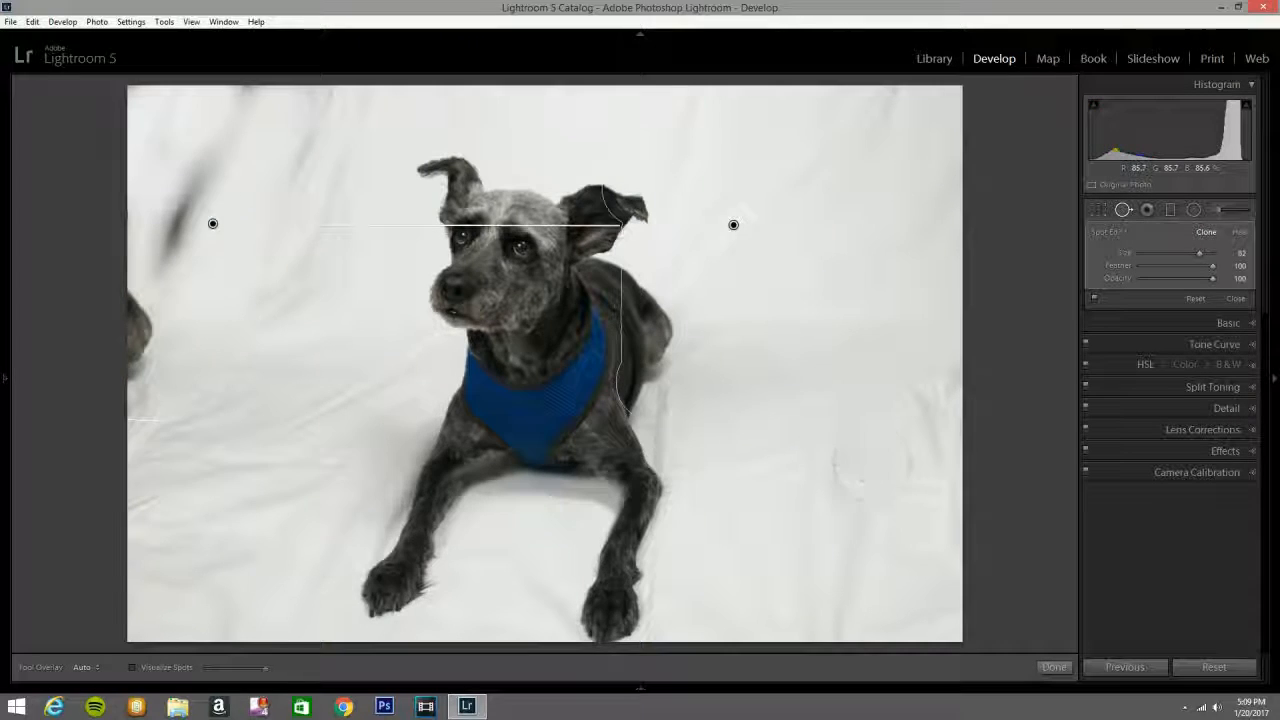
mouse_move(733, 224)
mouse_down()
mouse_move(786, 240)
mouse_move(843, 231)
mouse_move(826, 232)
mouse_up()
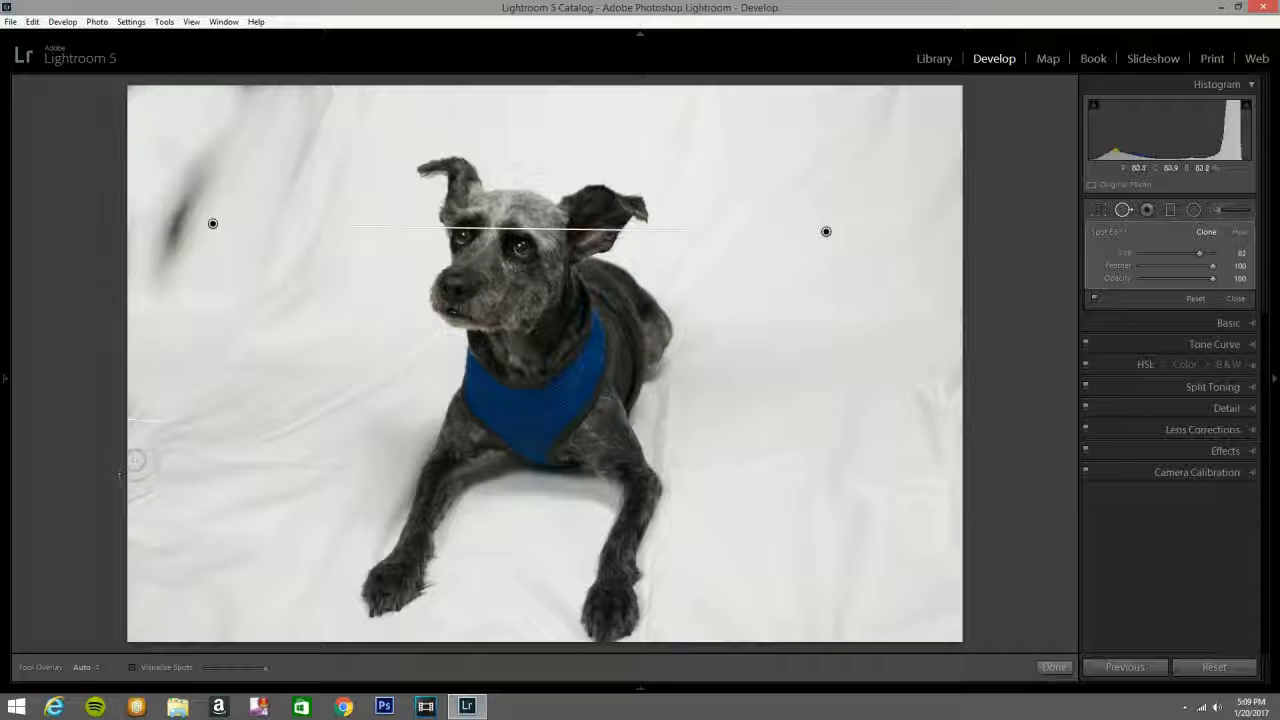
- Clone clean backdrop over the remaining dark smudges and fabric creases left of the dog's head with a size 78 brush
mouse_move(132, 456)
mouse_down()
mouse_move(139, 308)
mouse_move(205, 161)
mouse_move(255, 89)
mouse_move(180, 198)
mouse_move(164, 233)
mouse_move(231, 144)
mouse_move(151, 307)
mouse_move(225, 305)
mouse_up()
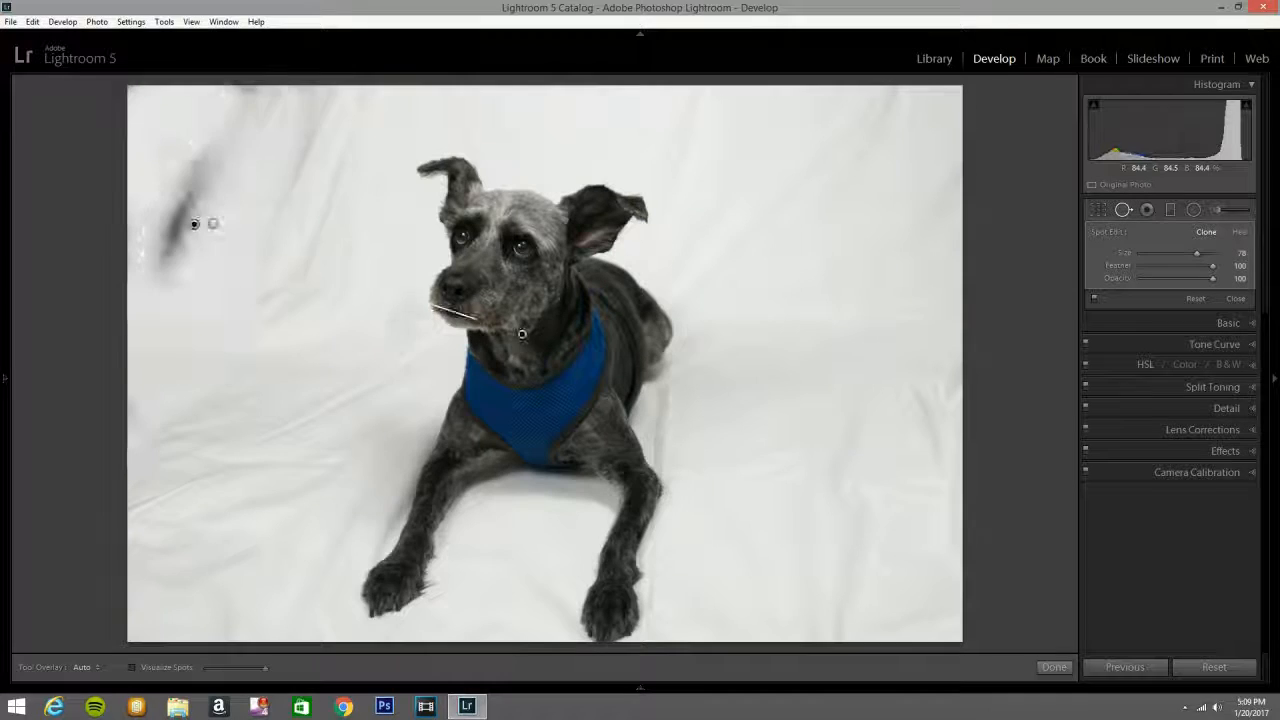
drag(551, 345, 826, 338)
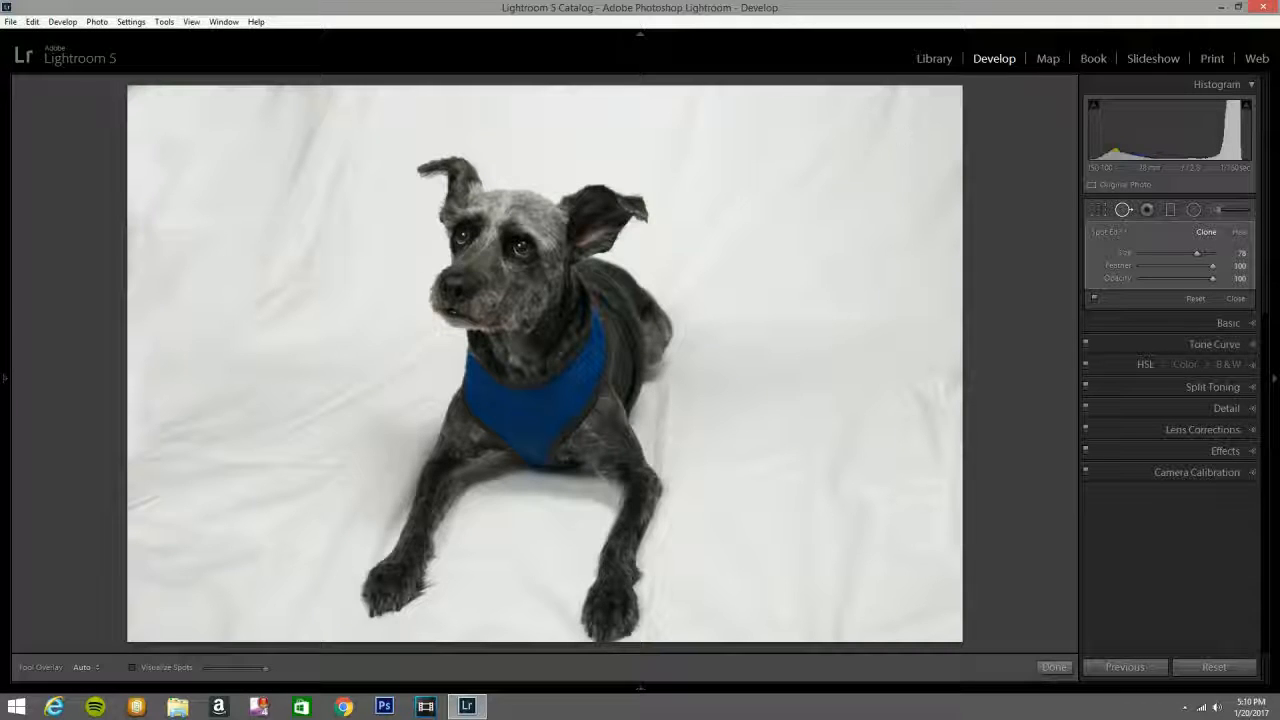
mouse_move(388, 100)
mouse_down()
mouse_move(284, 291)
mouse_move(294, 207)
mouse_move(360, 90)
mouse_move(329, 117)
mouse_move(322, 89)
mouse_move(285, 92)
mouse_up()
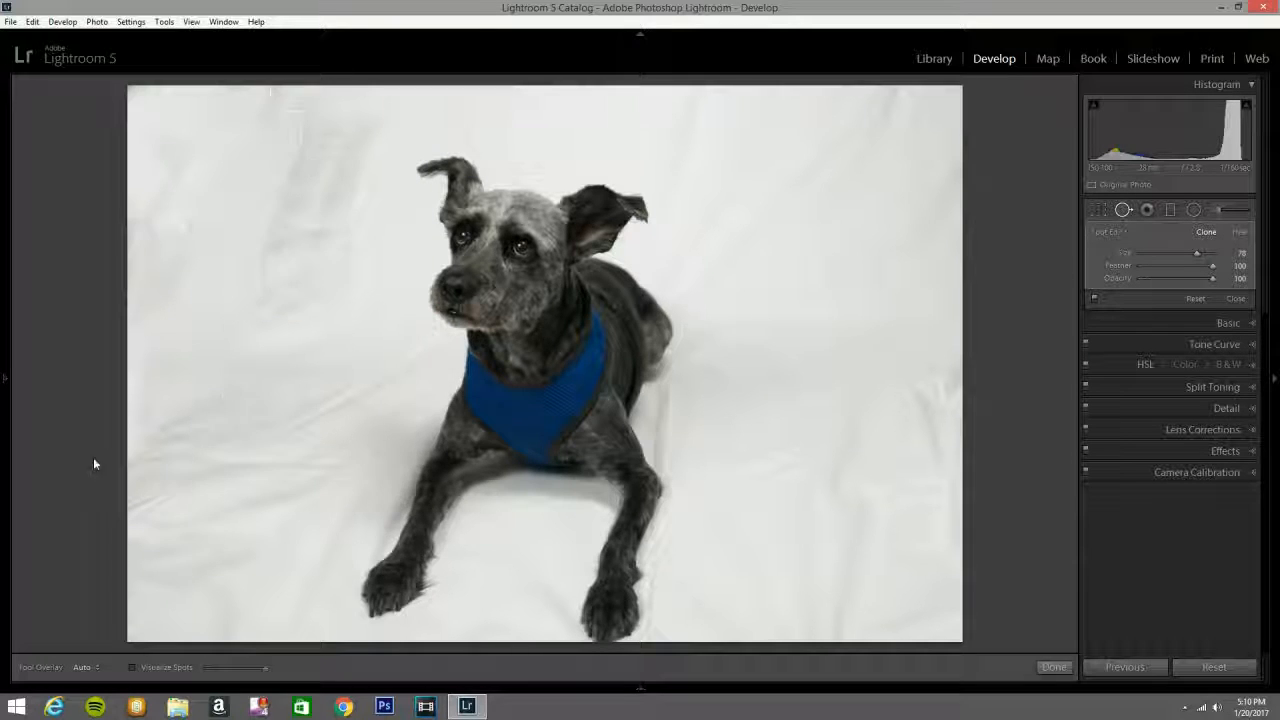
drag(228, 401, 842, 202)
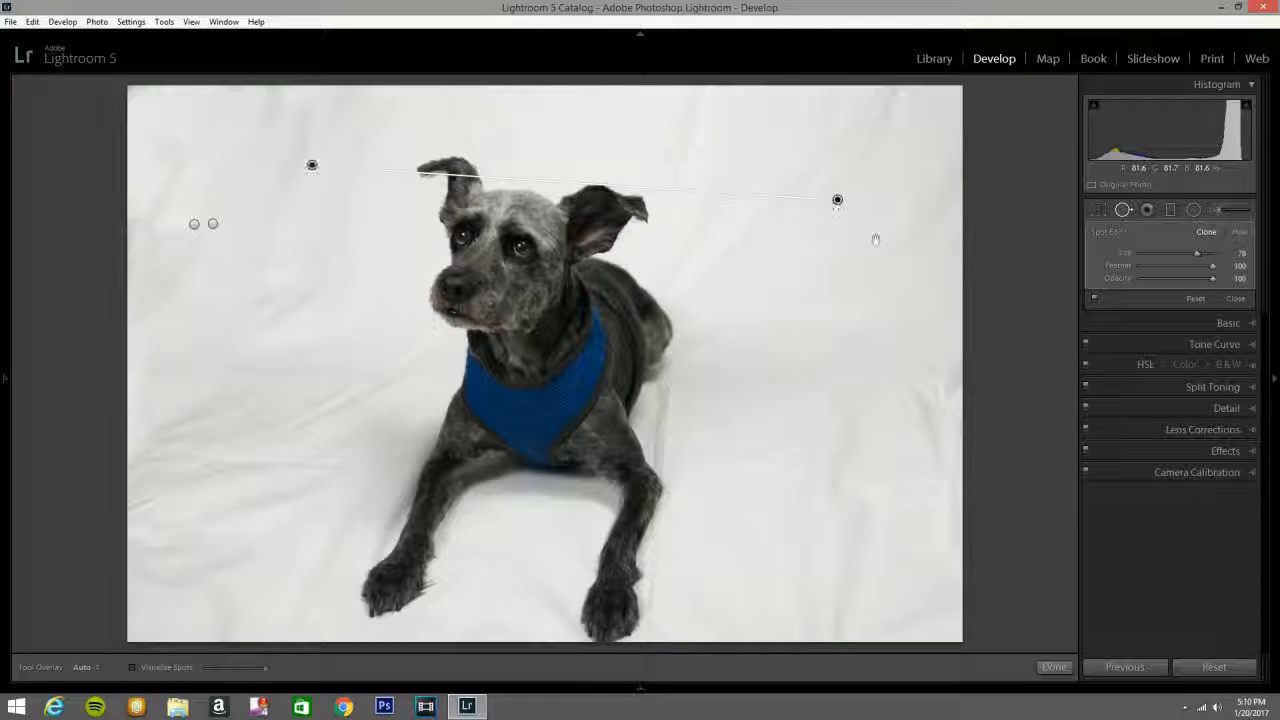
click(1124, 210)
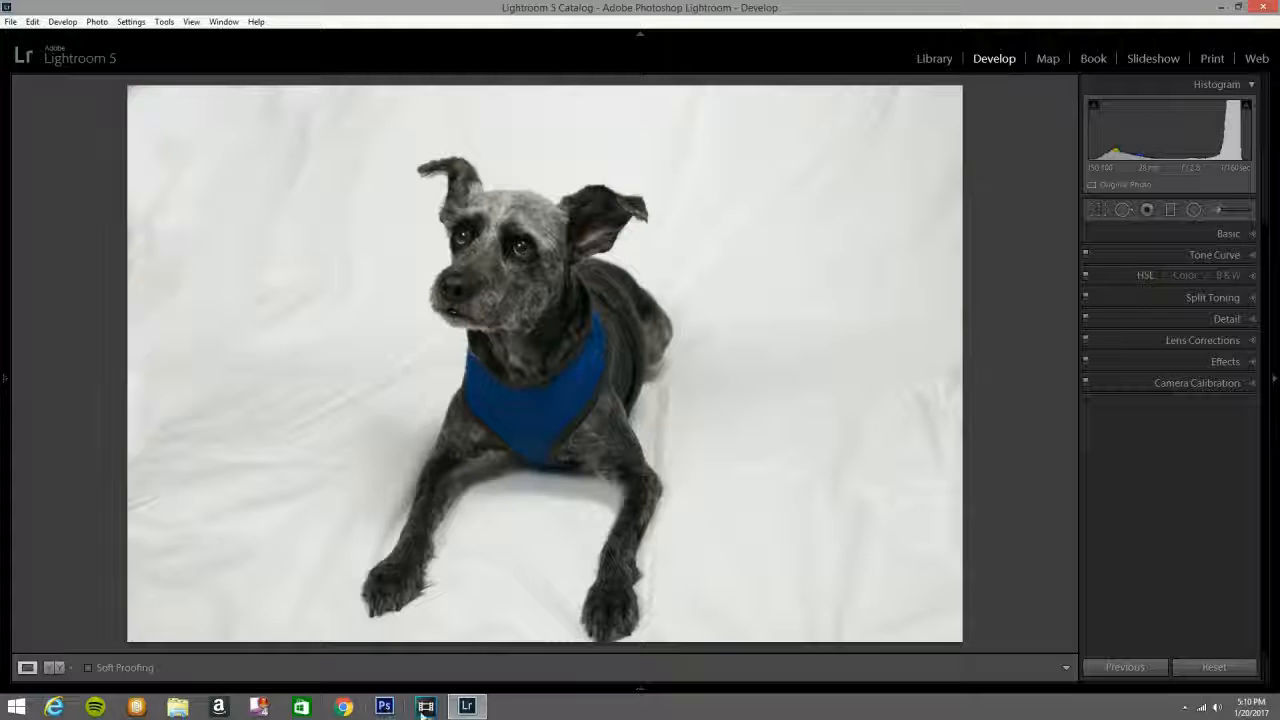
- Set the photo's white balance to Flash and check the dog's face up close
click(1240, 234)
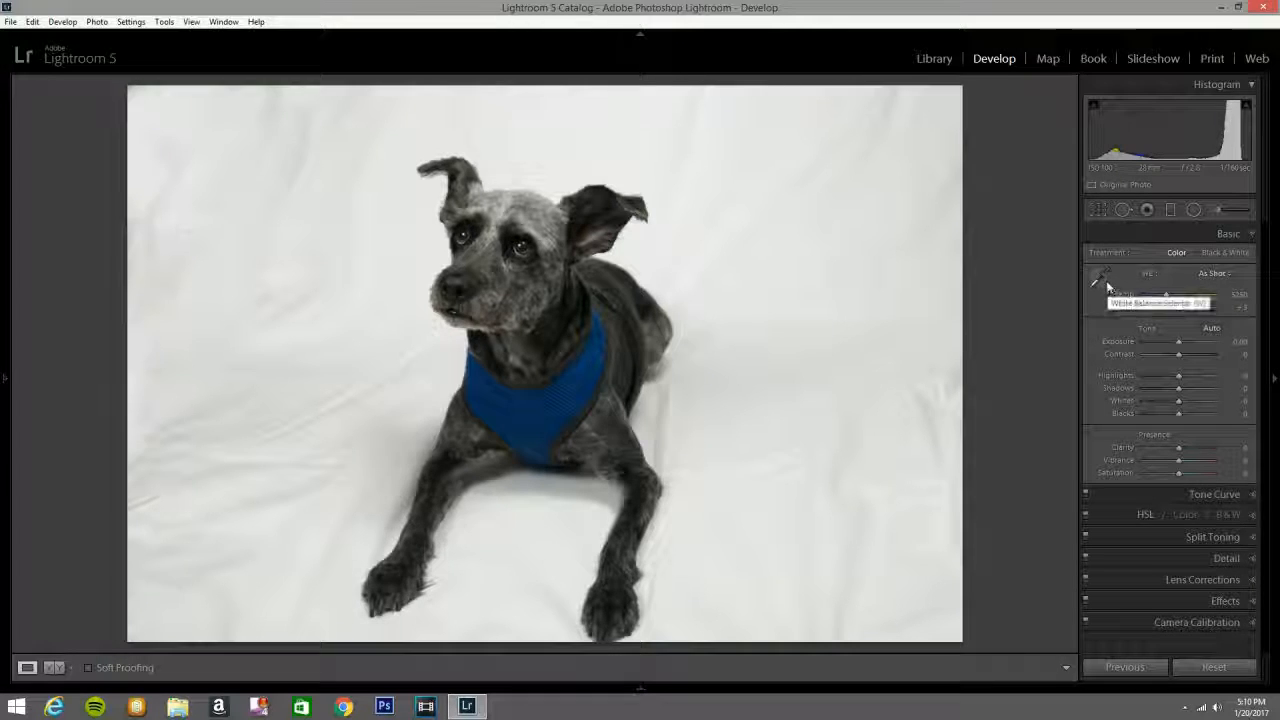
click(1215, 274)
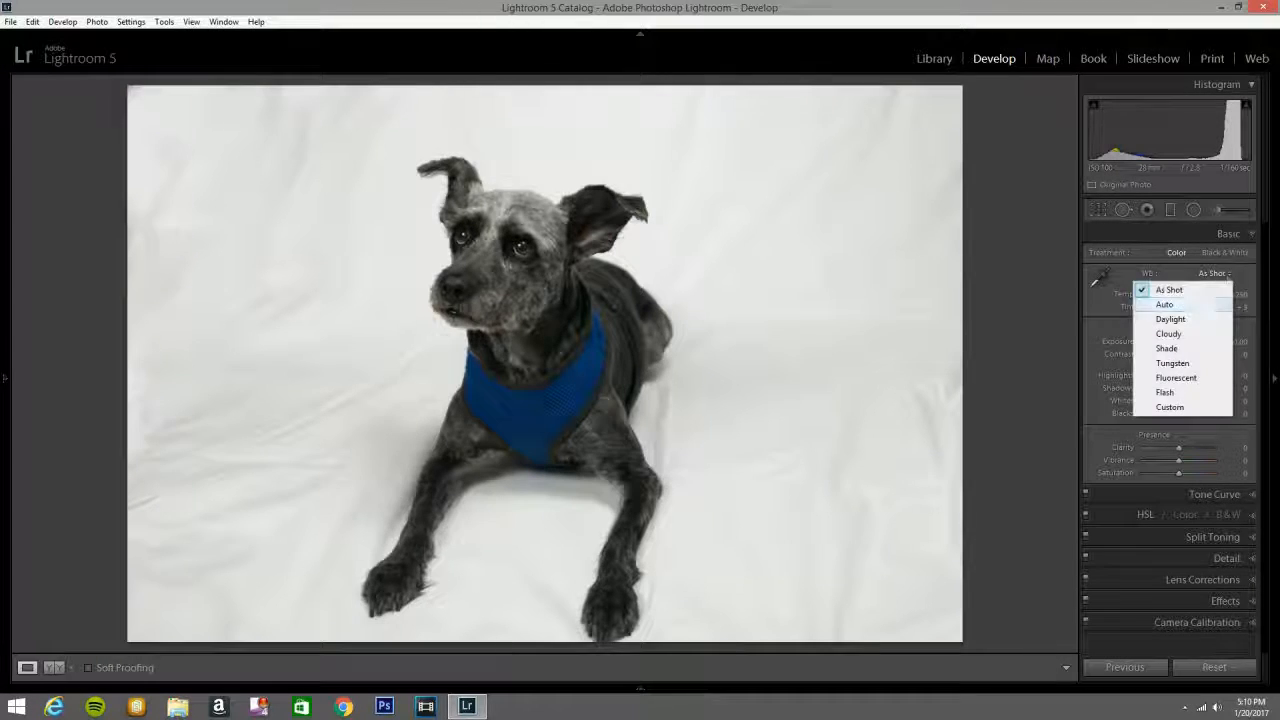
click(1166, 393)
click(520, 245)
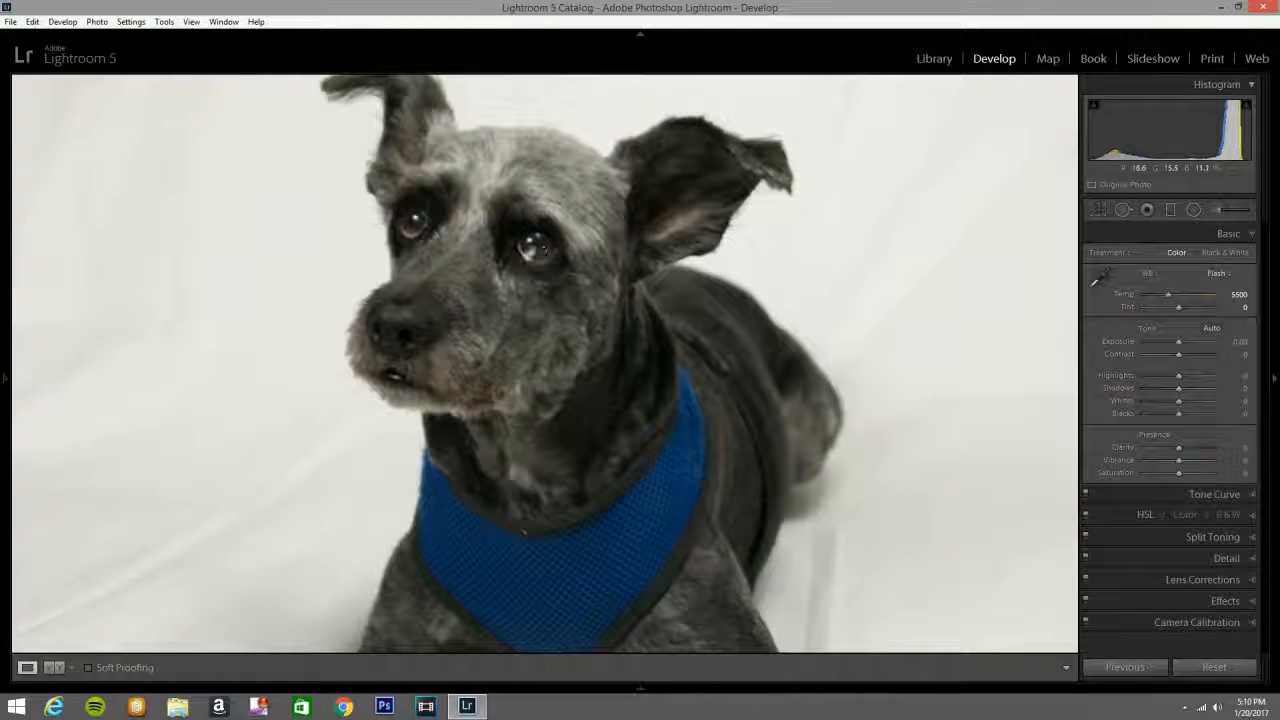
click(518, 233)
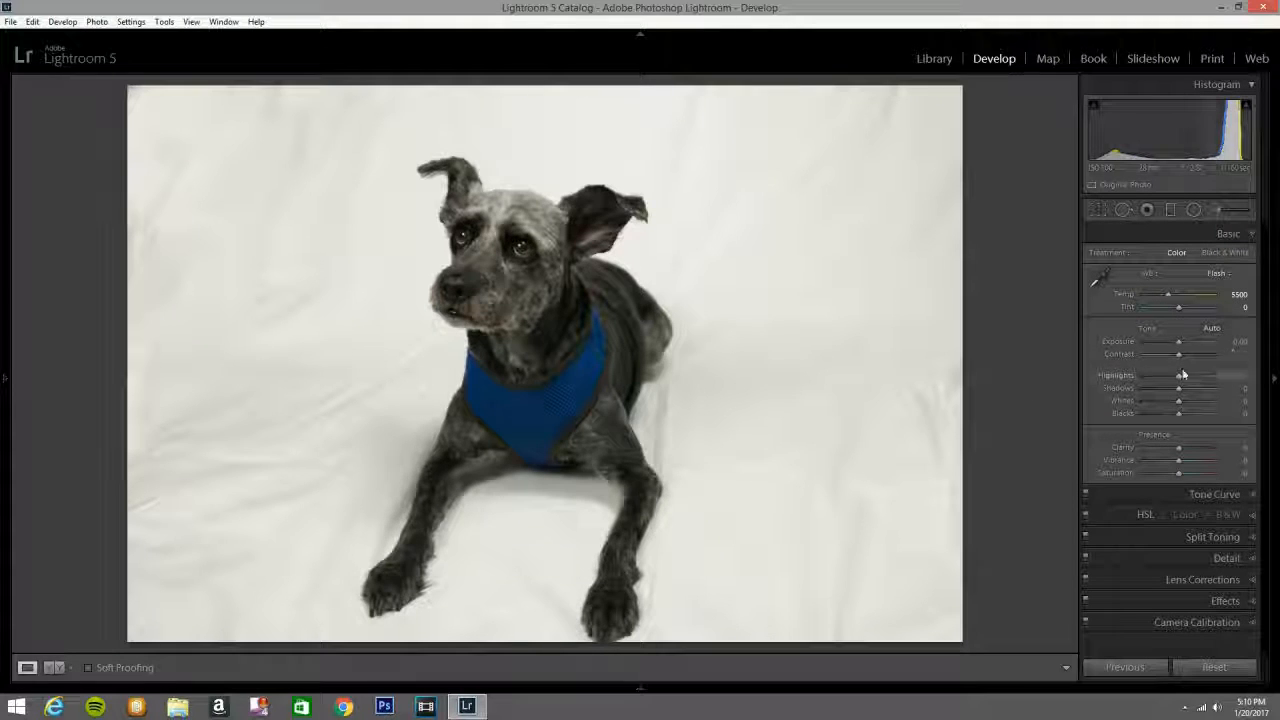
- Set Exposure to +0.19, Highlights to -38, Shadows to +28, Whites to -21, Blacks to -11 and Clarity to +19
drag(1177, 342, 1179, 343)
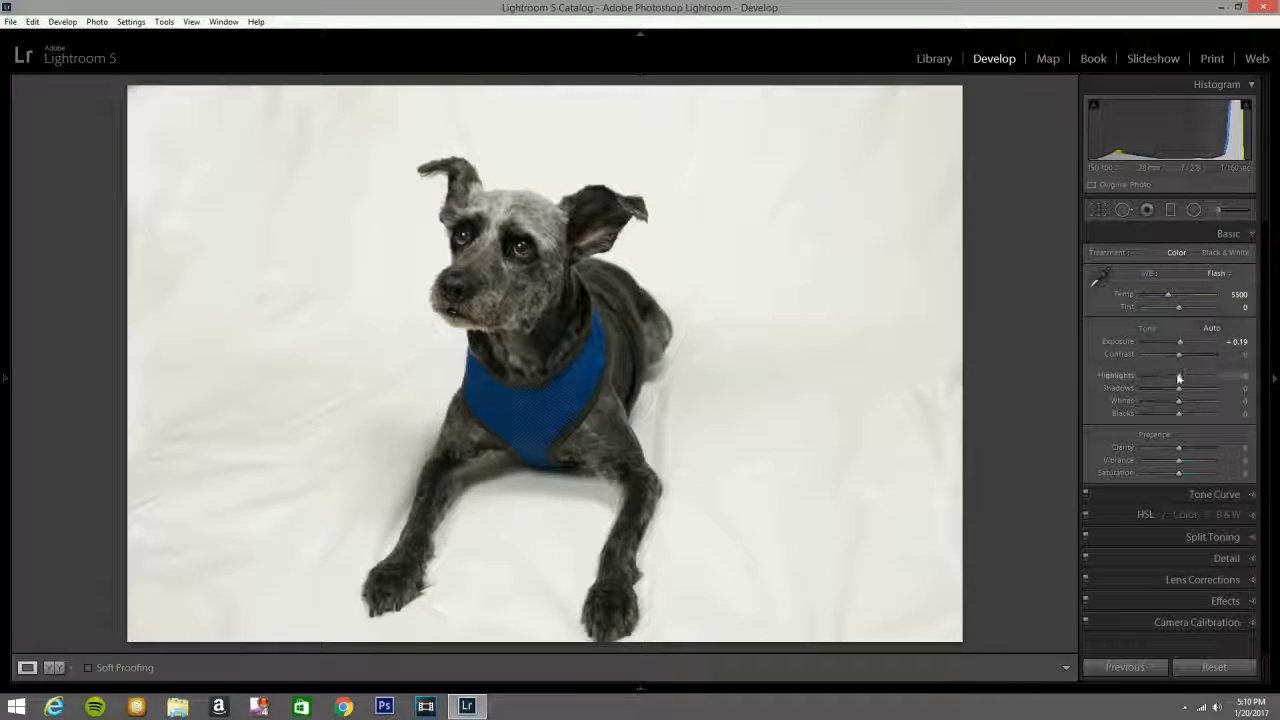
mouse_move(1178, 377)
mouse_down()
mouse_move(1165, 375)
mouse_move(1188, 390)
mouse_up()
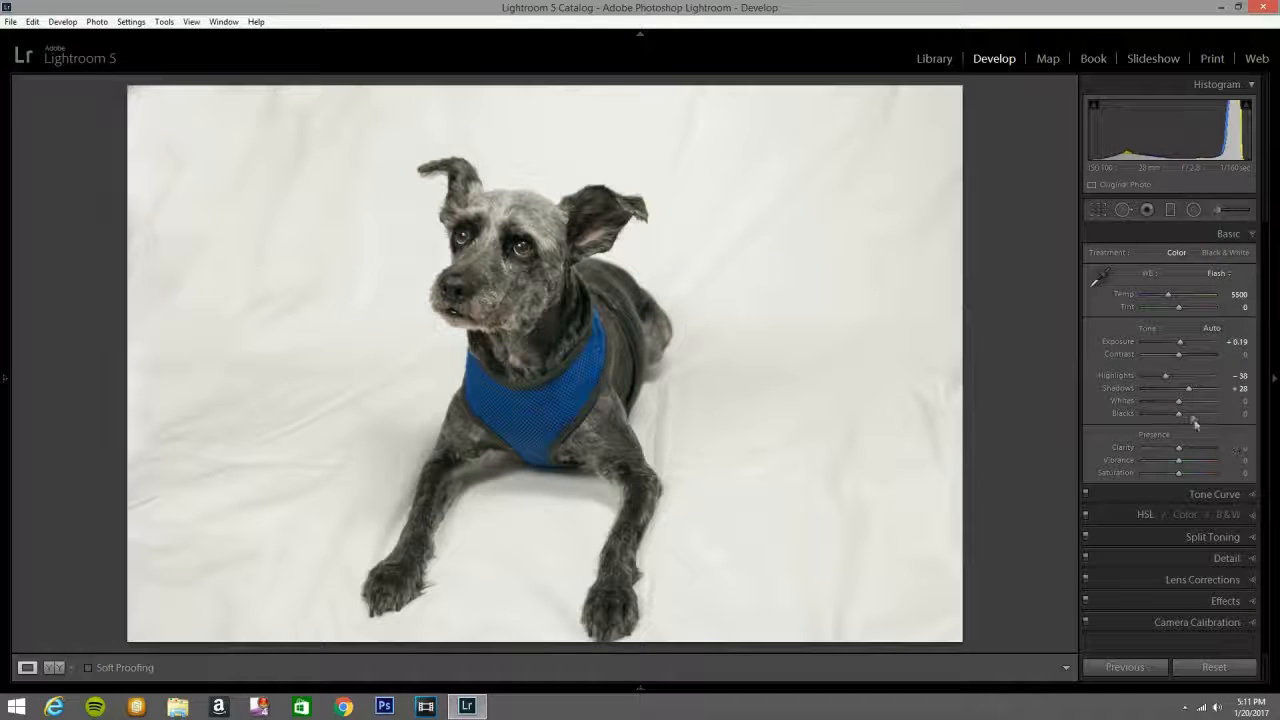
drag(1179, 404, 1174, 405)
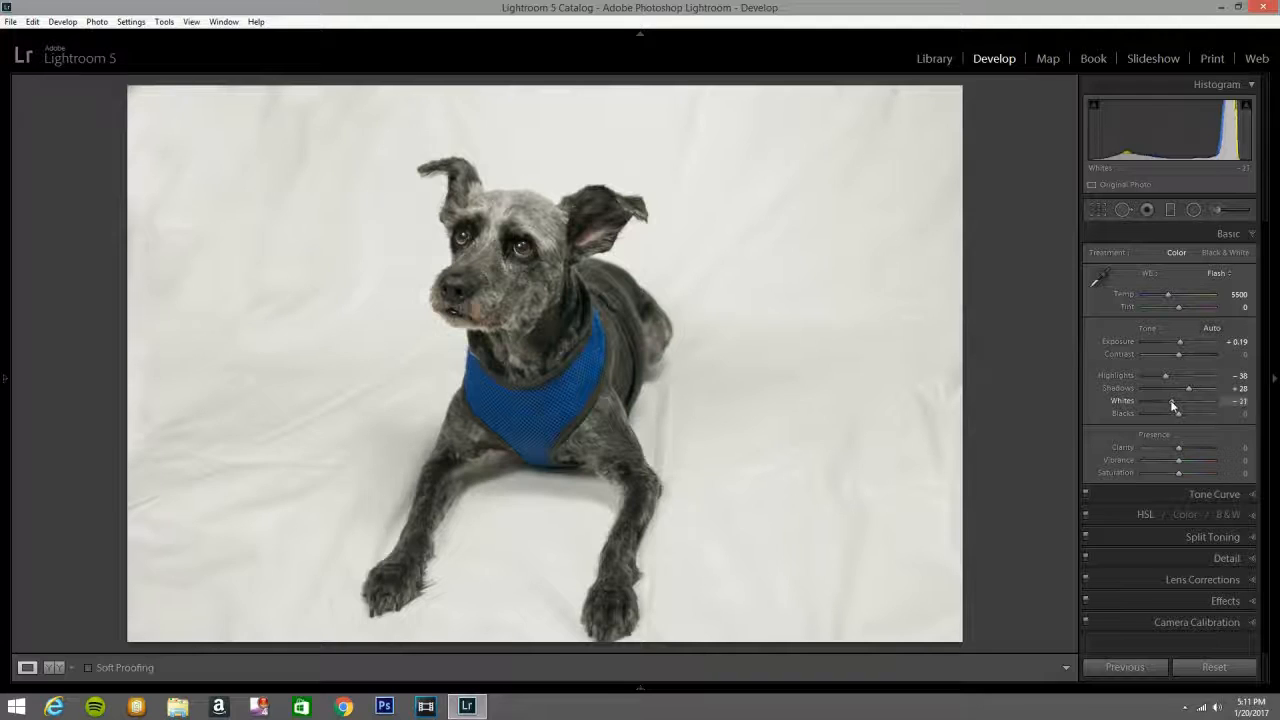
drag(1178, 414, 1174, 414)
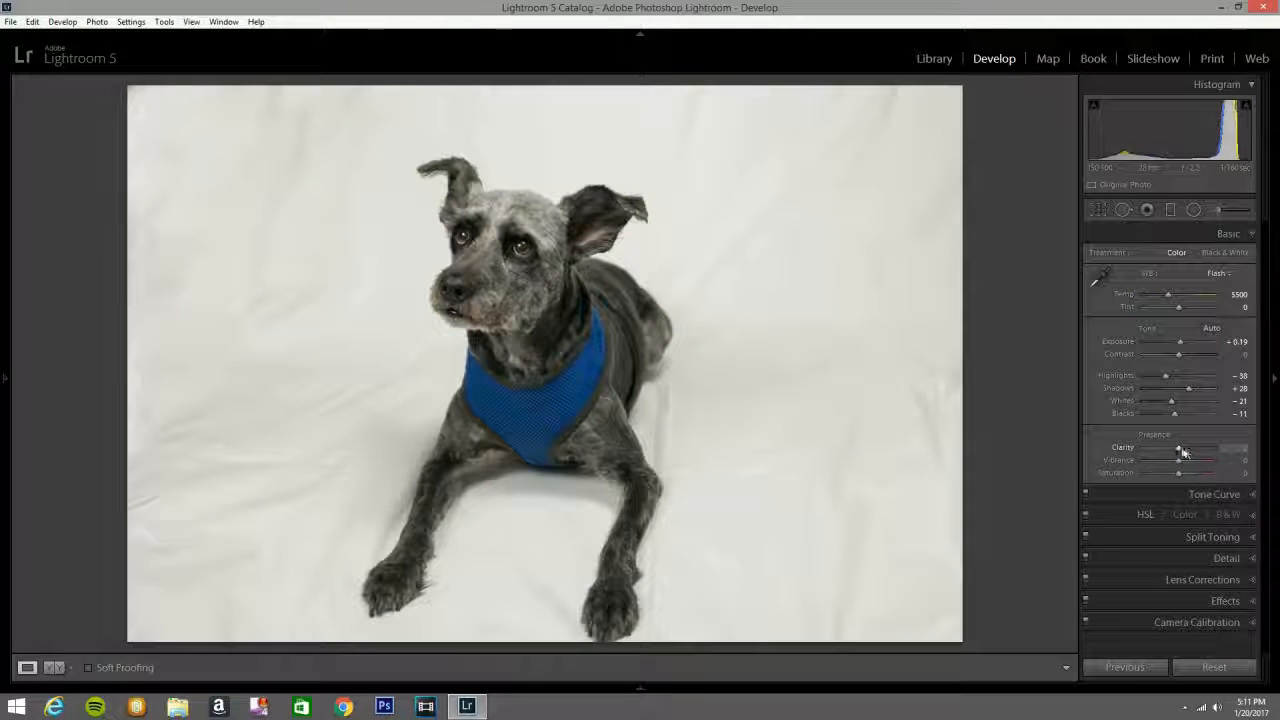
drag(1180, 446, 1185, 448)
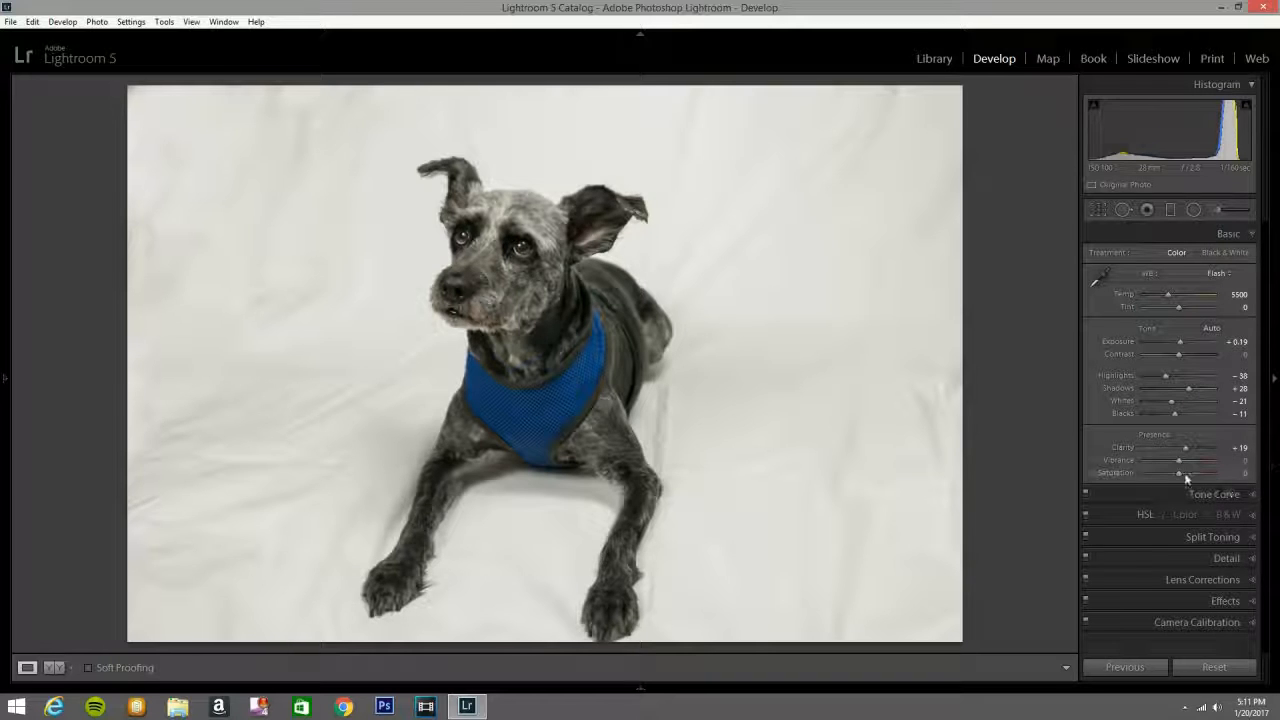
- Apply the Medium Contrast point curve to the photo's RGB tone curve
click(1250, 495)
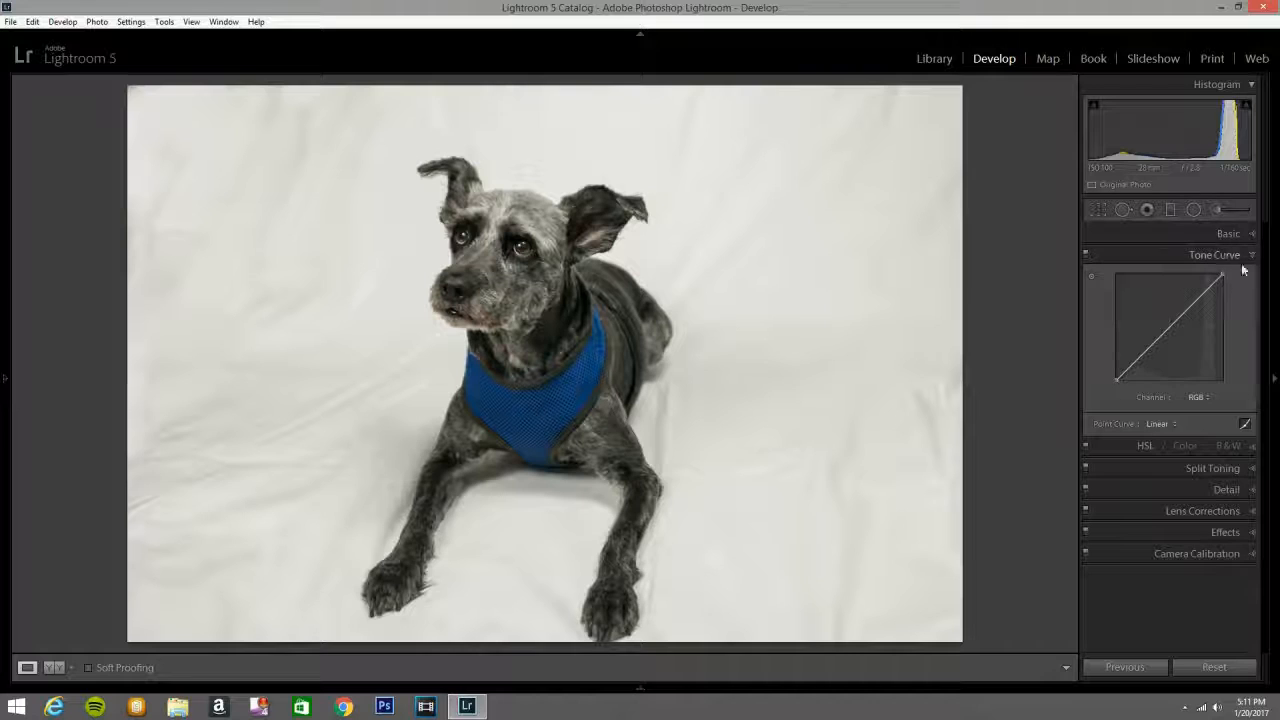
click(1207, 393)
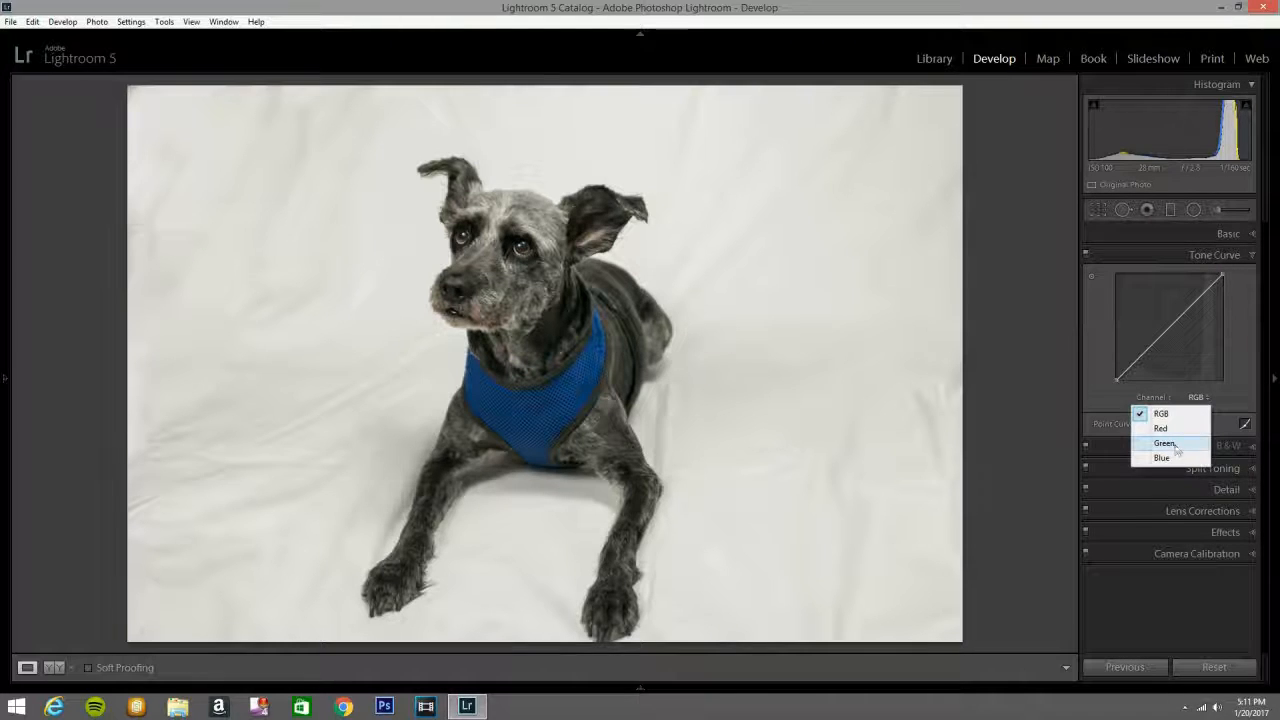
click(1229, 386)
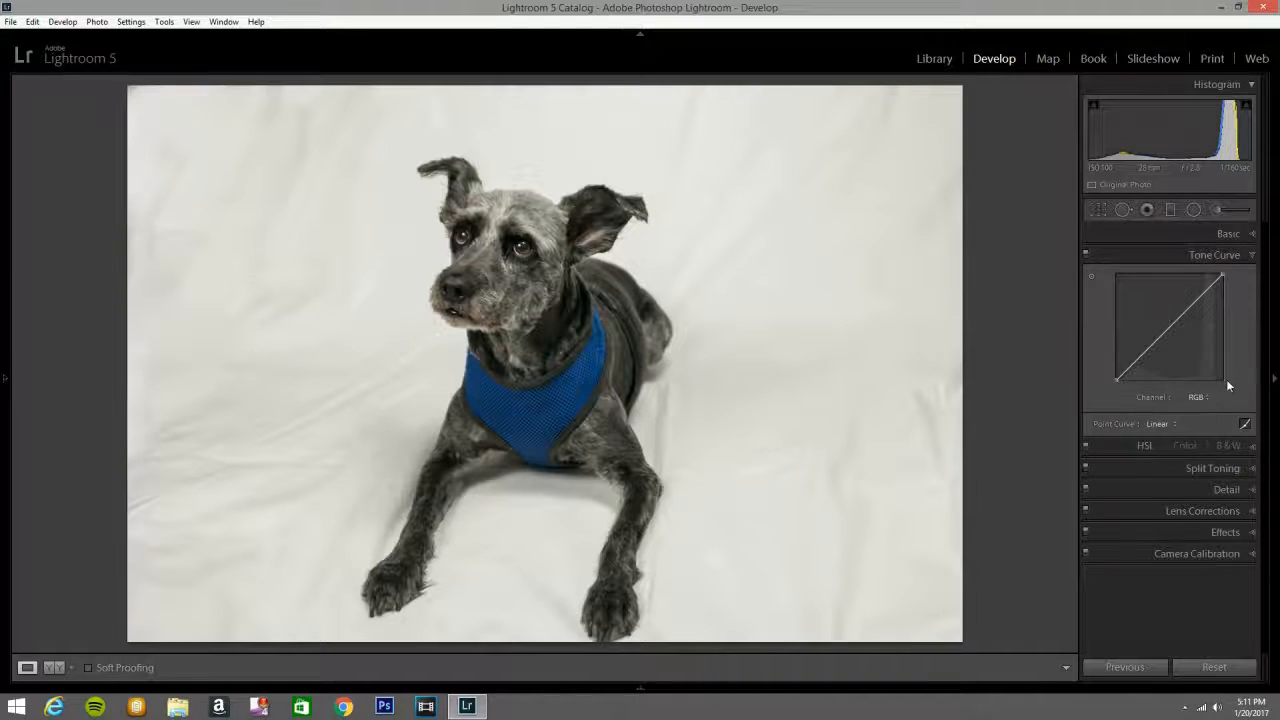
click(1168, 425)
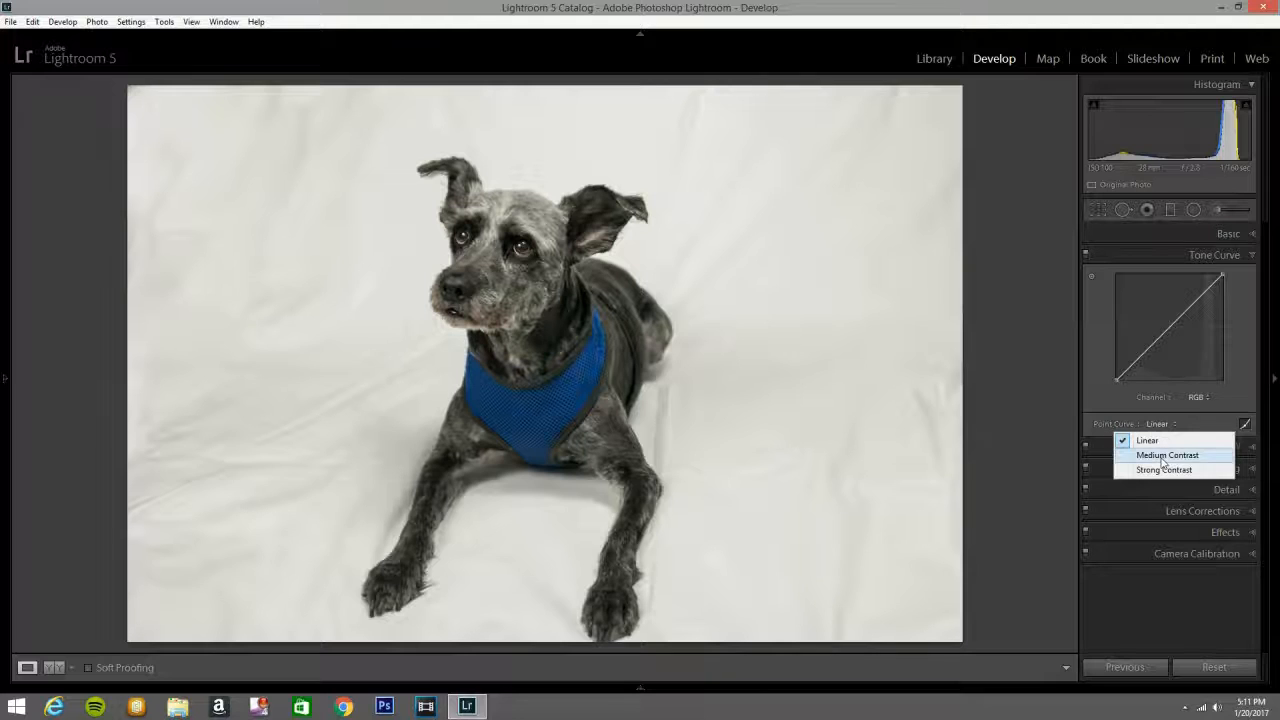
click(1165, 456)
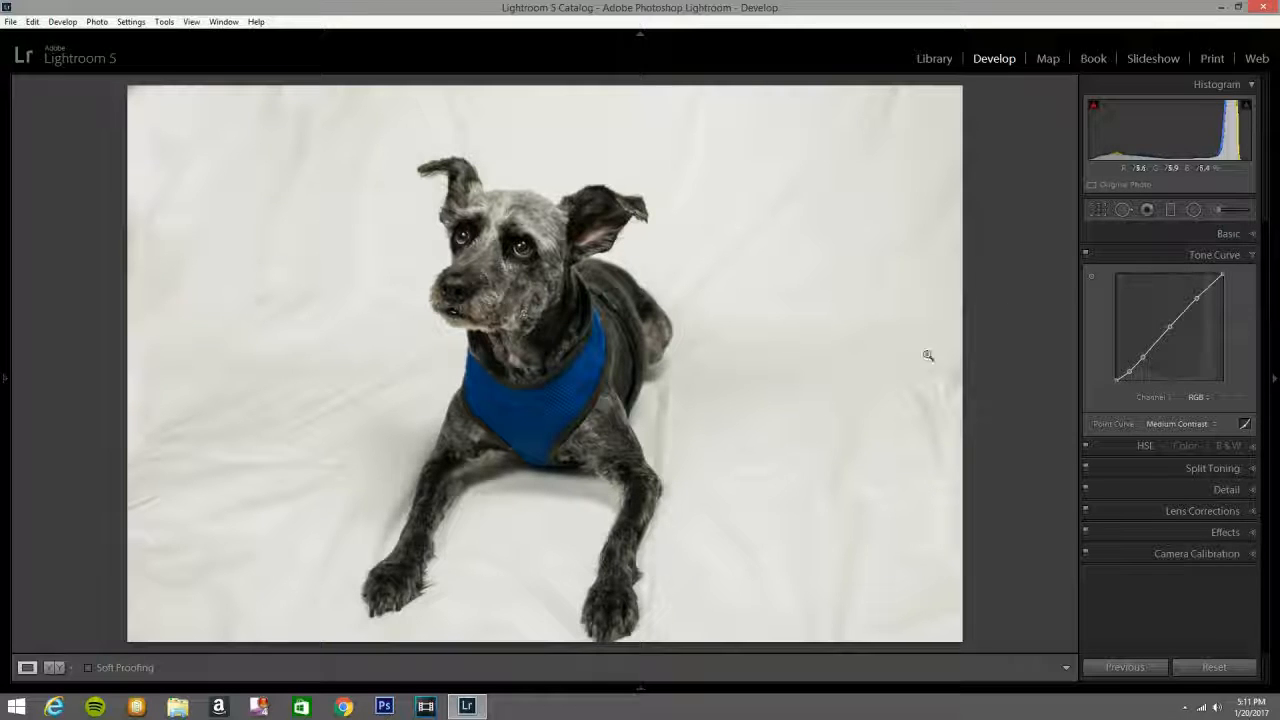
click(1228, 257)
- Set up an adjustment brush with Clarity at -100 and Sharpness at -100
click(1216, 210)
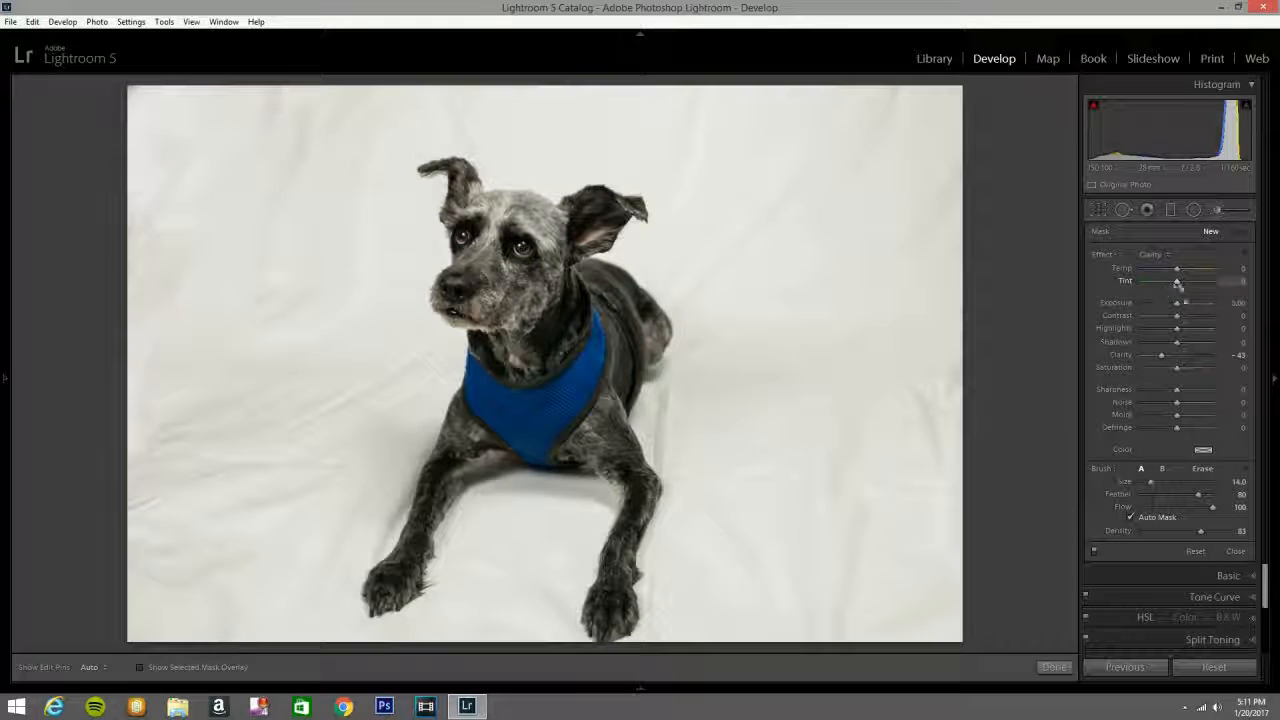
click(1152, 255)
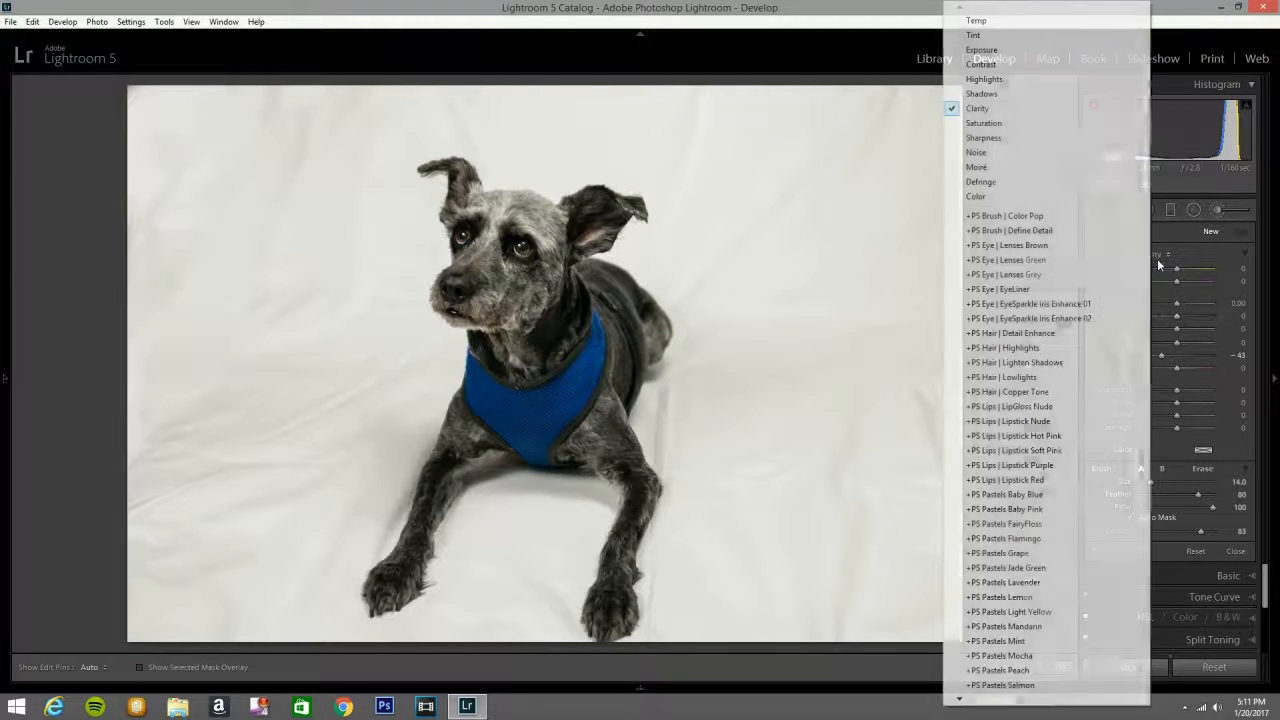
click(1018, 108)
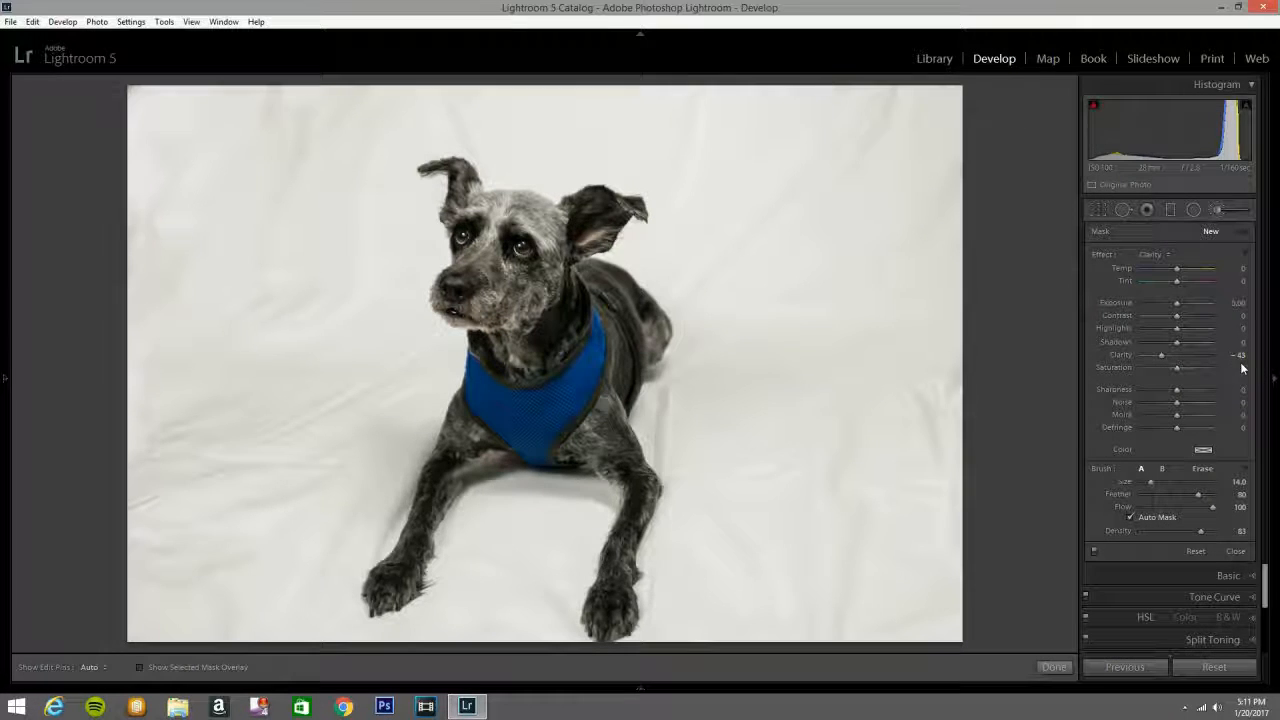
drag(1161, 355, 1090, 356)
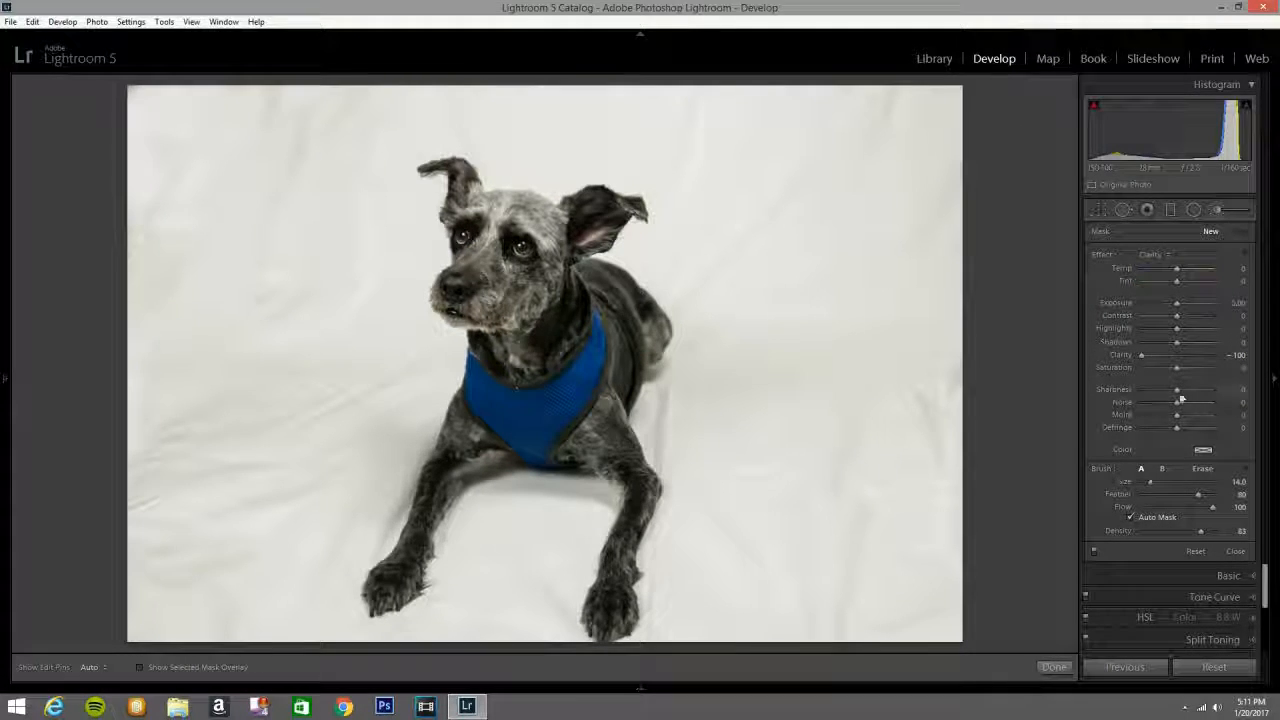
drag(1176, 389, 1141, 389)
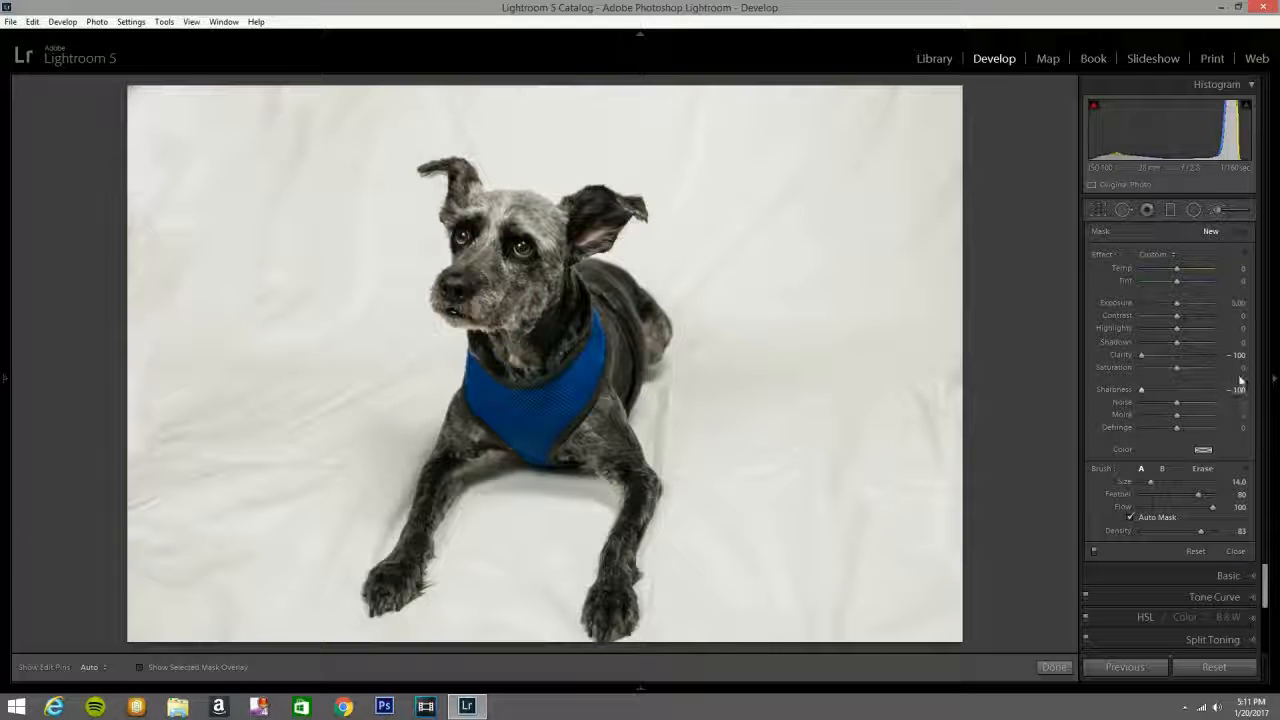
- Paint the size 13 smoothing brush over the backdrop on both sides of the dog, with the mask overlay shown
scroll(306, 131, up, 5)
key(h)
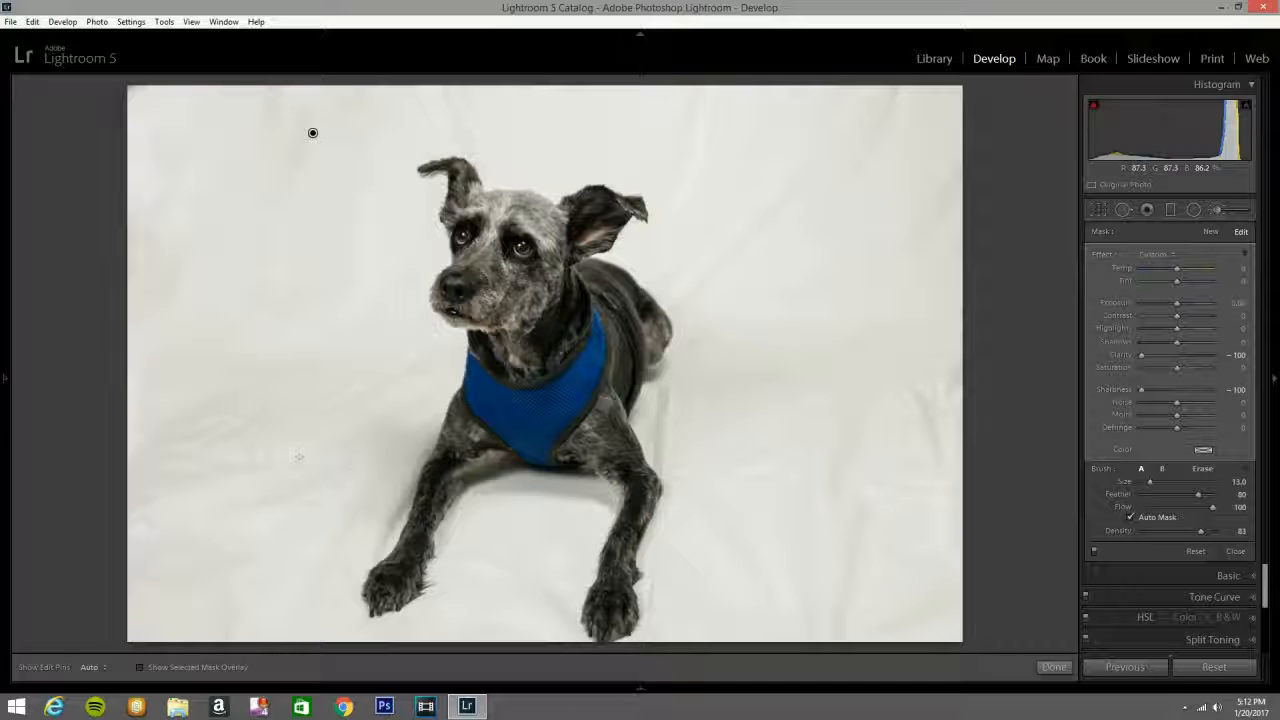
key(o)
key(h)
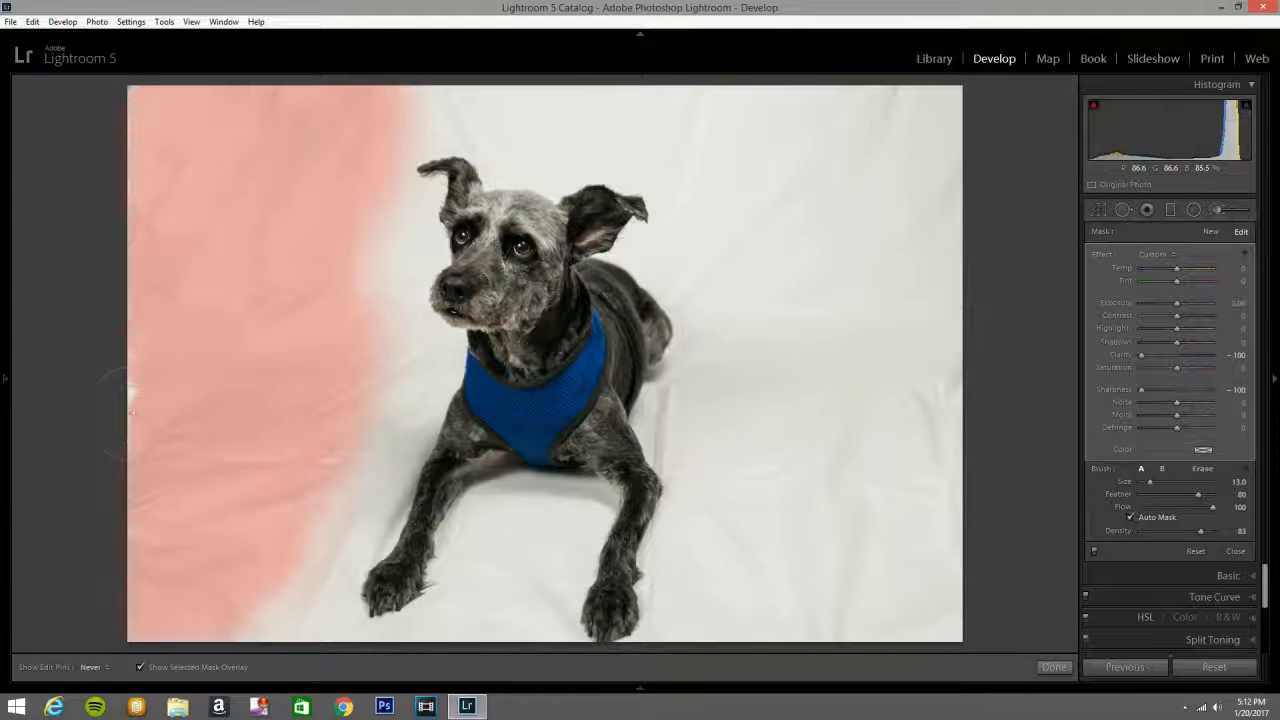
mouse_move(410, 85)
mouse_down()
mouse_move(475, 105)
mouse_move(610, 110)
mouse_move(625, 140)
mouse_move(550, 140)
mouse_move(630, 120)
mouse_move(850, 130)
mouse_move(800, 160)
mouse_move(715, 170)
mouse_move(860, 200)
mouse_move(955, 130)
mouse_move(910, 90)
mouse_move(858, 116)
mouse_move(690, 260)
mouse_move(650, 250)
mouse_move(745, 290)
mouse_move(880, 275)
mouse_move(940, 350)
mouse_move(955, 200)
mouse_move(830, 460)
mouse_up()
mouse_move(780, 380)
mouse_down()
mouse_move(690, 340)
mouse_move(645, 440)
mouse_move(760, 500)
mouse_move(760, 540)
mouse_move(940, 430)
mouse_move(900, 590)
mouse_move(968, 388)
mouse_move(958, 590)
mouse_move(920, 630)
mouse_move(780, 650)
mouse_move(665, 490)
mouse_move(645, 590)
mouse_up()
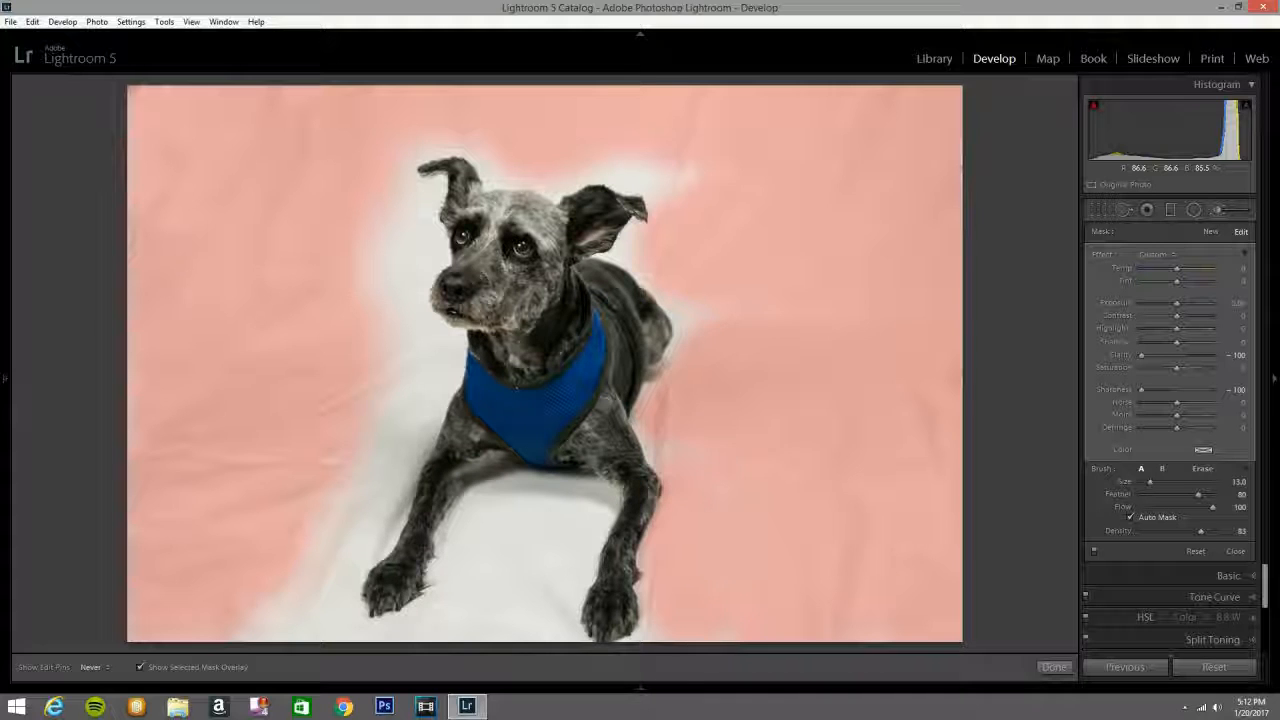
- Extend the smoothing mask over the backdrop close around the dog's body, above its head and between its front legs
mouse_move(648, 440)
mouse_down()
mouse_move(678, 305)
mouse_move(628, 245)
mouse_up()
mouse_move(690, 185)
mouse_down()
mouse_move(505, 185)
mouse_move(411, 133)
mouse_move(428, 175)
mouse_move(388, 275)
mouse_move(400, 405)
mouse_up()
mouse_move(432, 275)
mouse_down()
mouse_move(440, 370)
mouse_move(415, 435)
mouse_move(285, 620)
mouse_move(245, 640)
mouse_move(260, 645)
mouse_move(415, 495)
mouse_move(359, 648)
mouse_move(450, 610)
mouse_move(480, 530)
mouse_move(560, 515)
mouse_move(520, 494)
mouse_move(565, 472)
mouse_move(488, 480)
mouse_up()
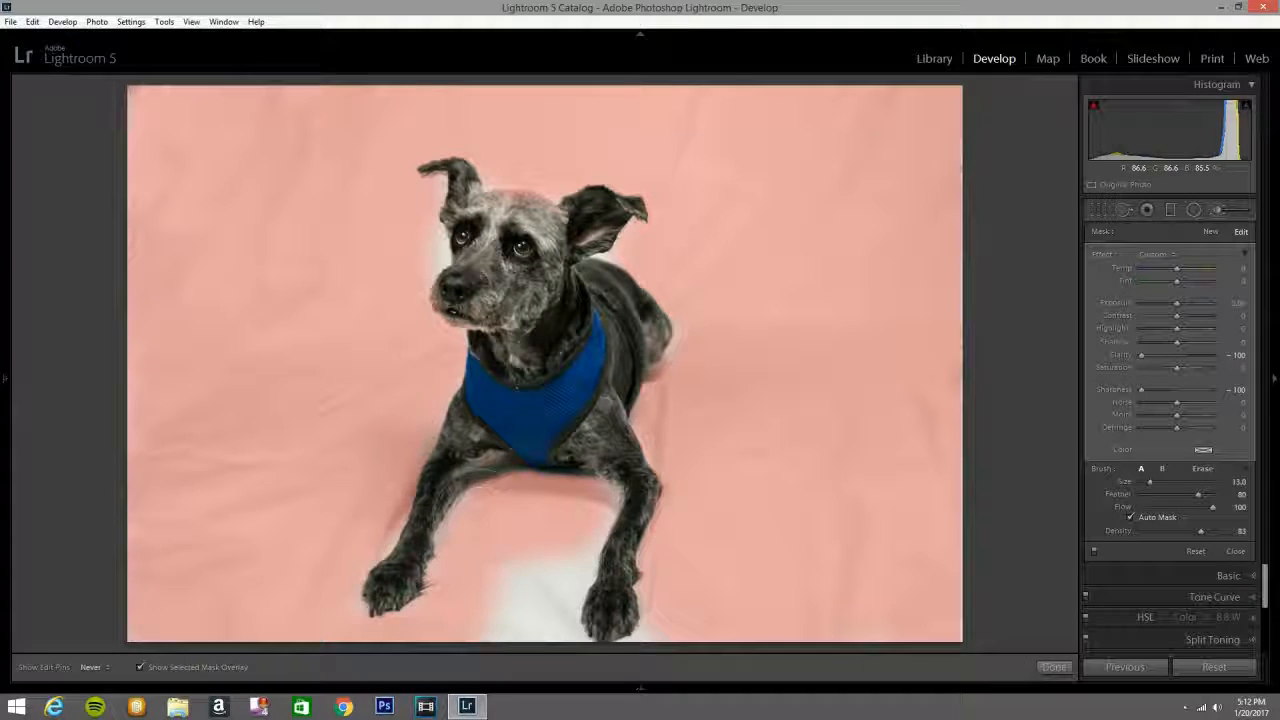
mouse_move(515, 555)
mouse_down()
mouse_move(540, 625)
mouse_move(590, 555)
mouse_move(482, 636)
mouse_up()
key(h)
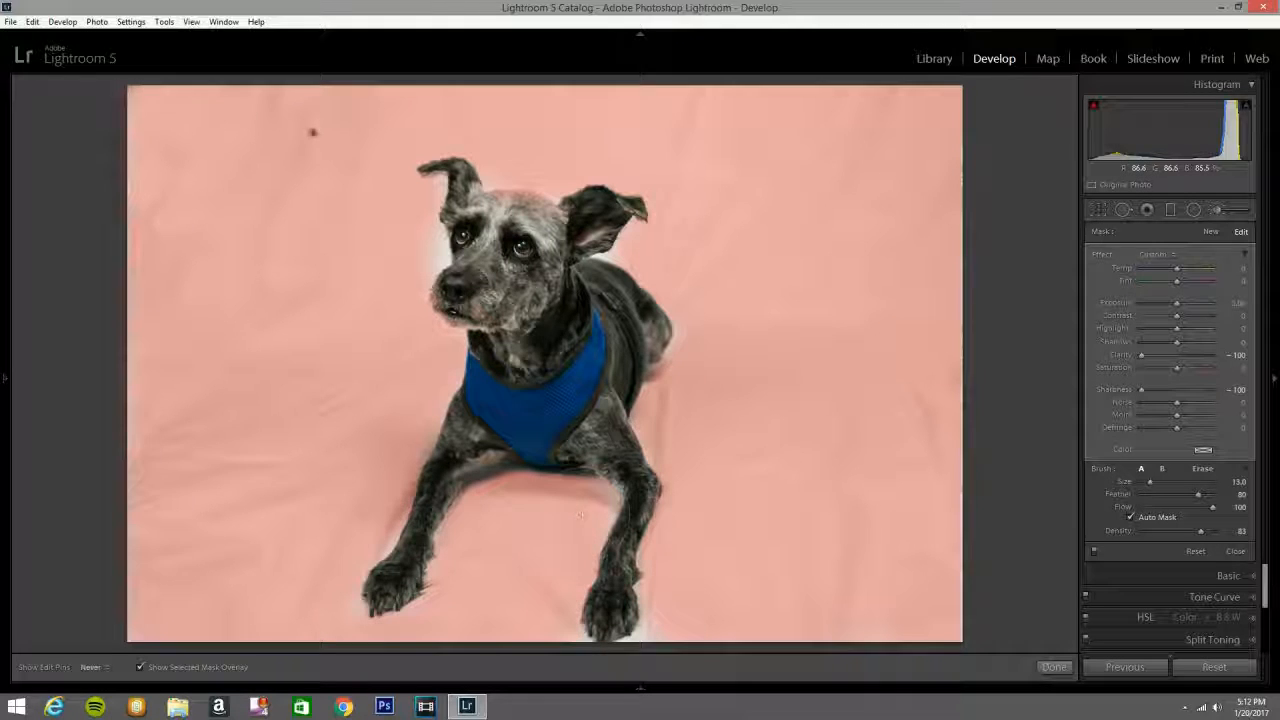
key(h)
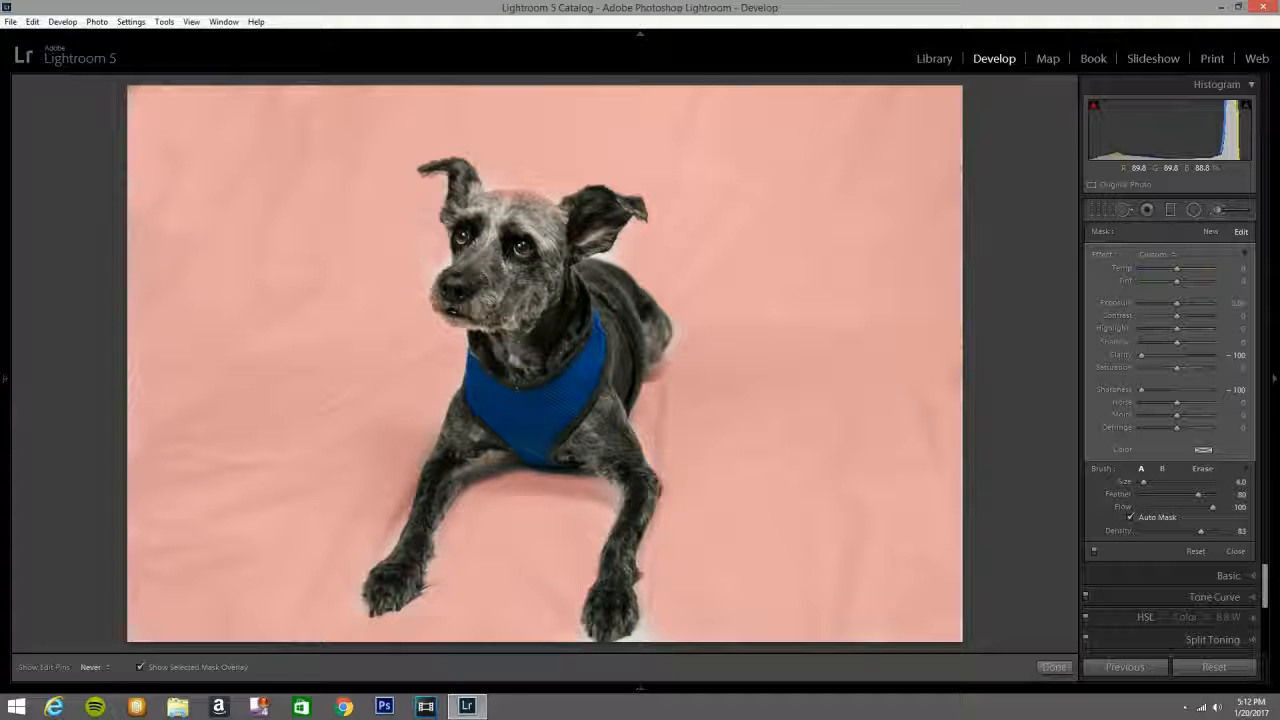
- Erase the smoothing mask where it spills onto the dog's head and ear, and hide the mask overlay
key(h)
key(alt)
scroll(500, 215, down, 1)
mouse_move(498, 213)
mouse_down()
mouse_move(532, 210)
mouse_move(463, 193)
mouse_move(449, 292)
mouse_up()
key(h)
key(h)
mouse_move(597, 202)
mouse_down()
mouse_move(576, 242)
mouse_move(611, 217)
mouse_up()
key(h)
key(o)
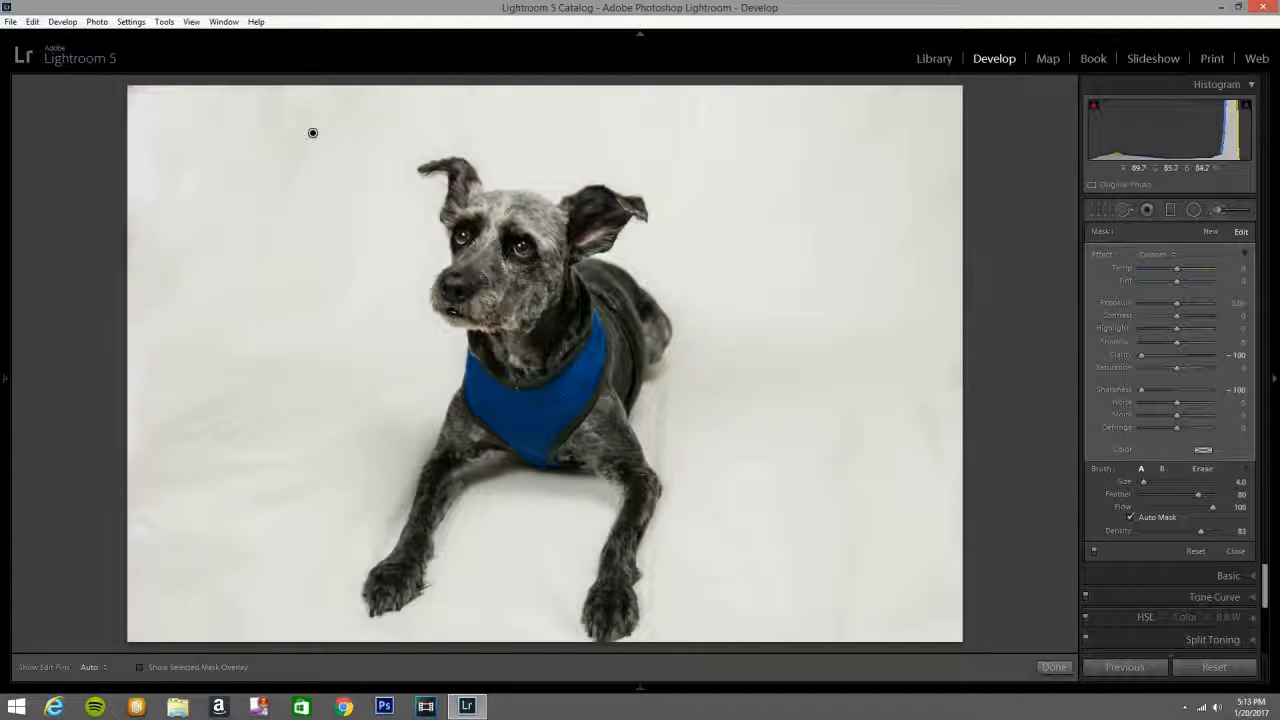
- Duplicate the backdrop's brush adjustment twice to intensify the smoothing
right_click(311, 132)
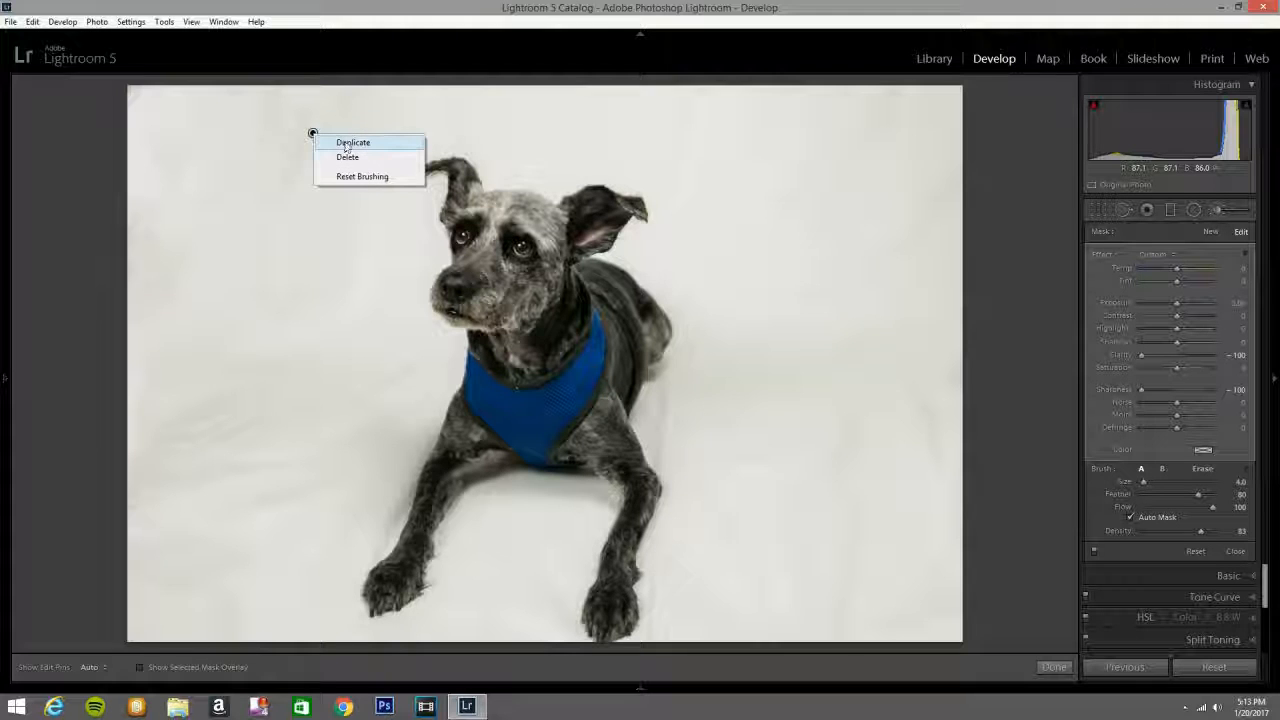
click(341, 145)
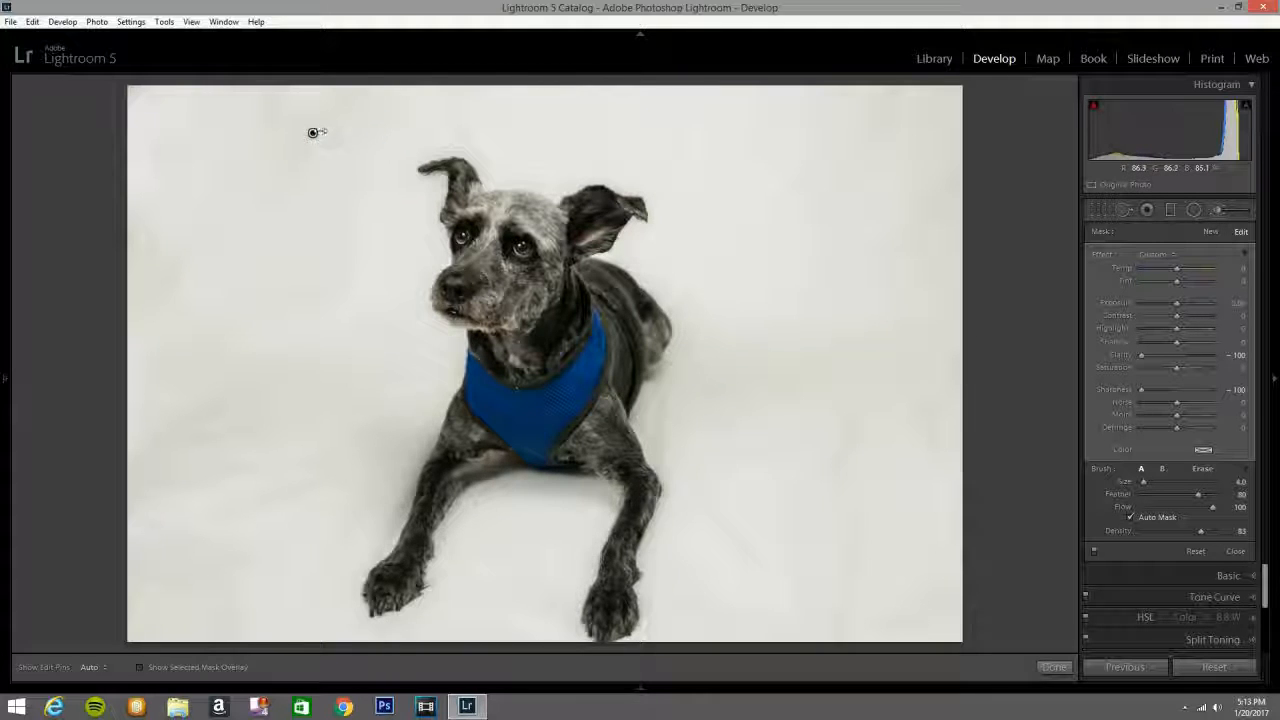
right_click(312, 132)
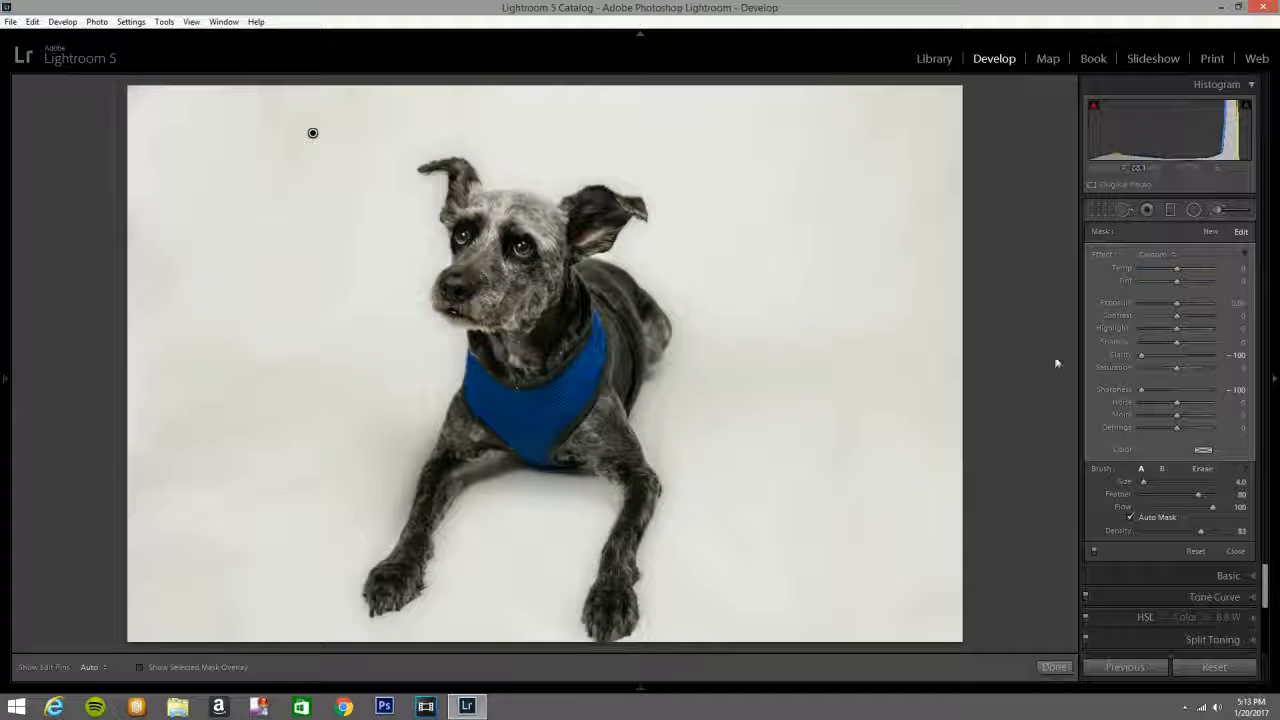
- Paint both of the dog's eyes with a new size 2 adjustment brush using the Exposure effect at 0.15
click(1216, 210)
click(1216, 210)
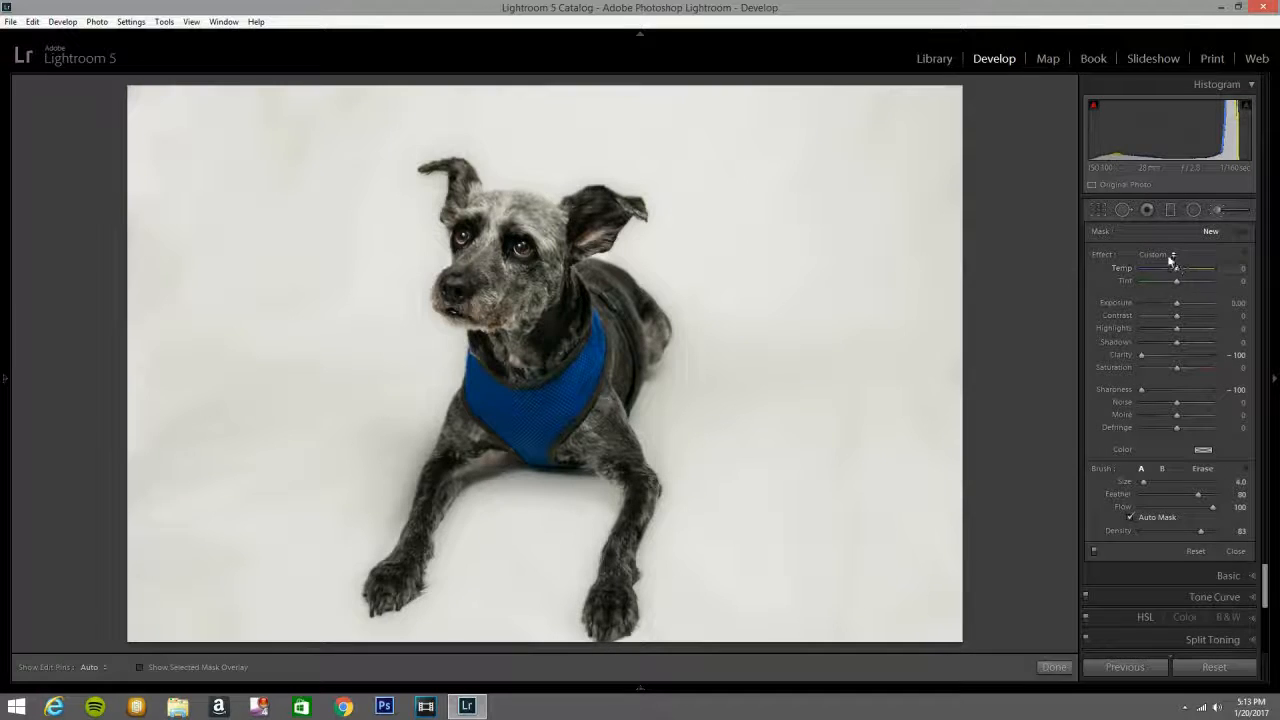
click(1163, 255)
click(1035, 75)
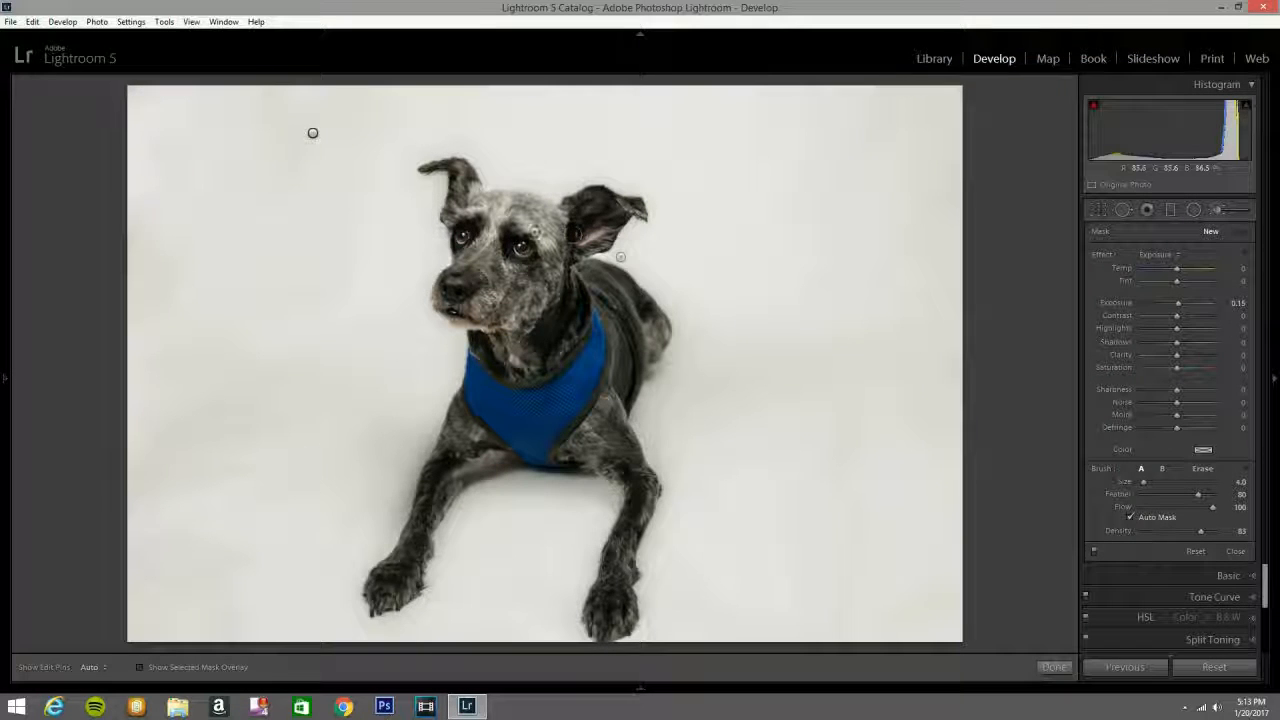
click(533, 246)
scroll(497, 256, down, 2)
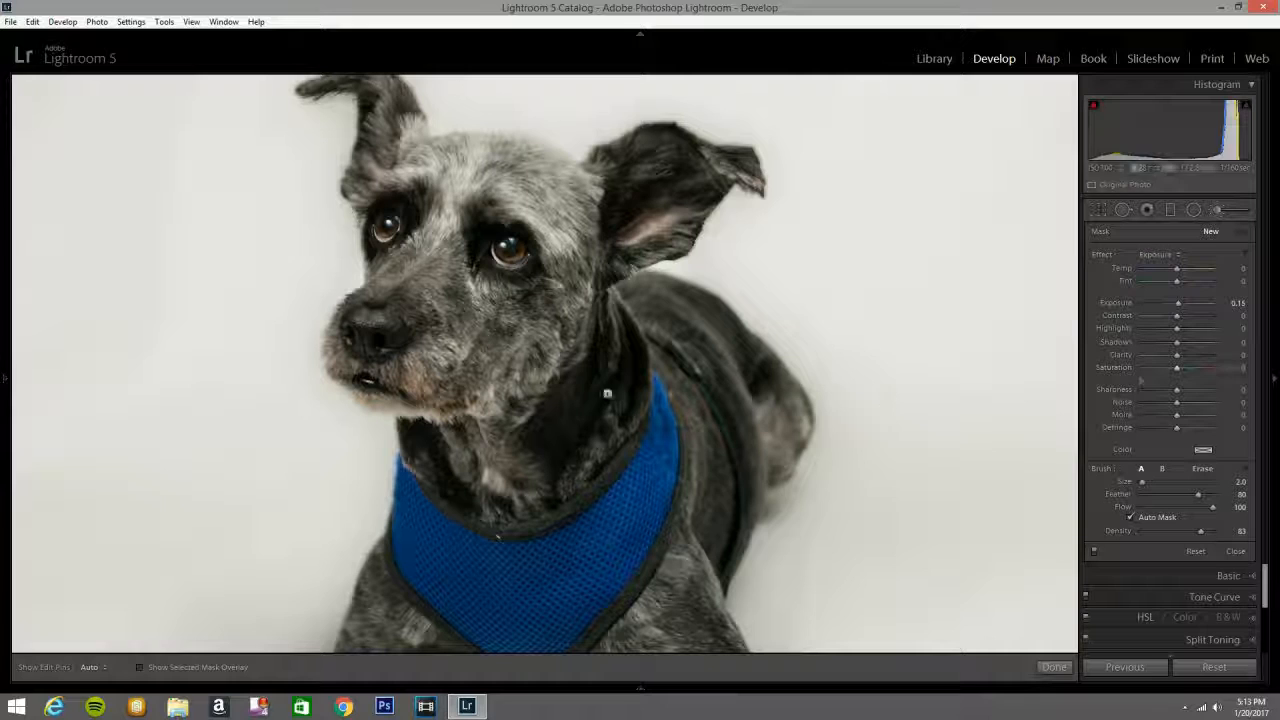
key(h)
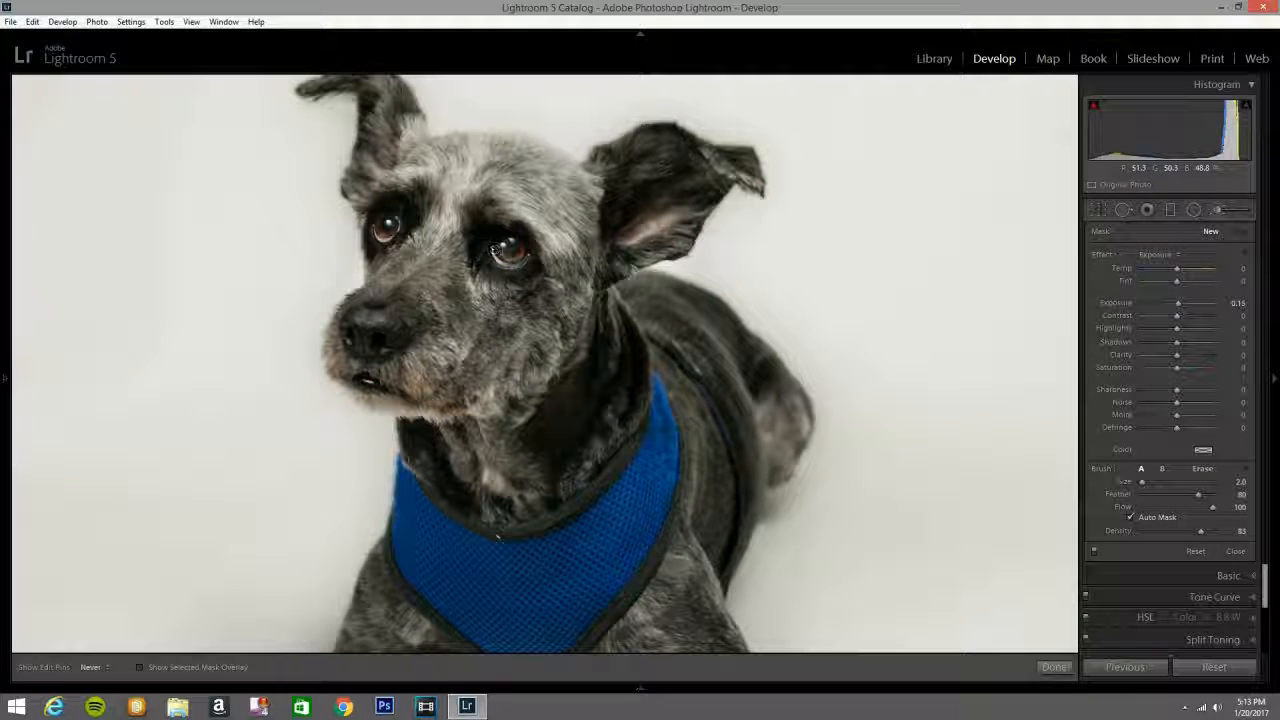
drag(510, 256, 490, 256)
mouse_move(380, 217)
mouse_down()
mouse_move(390, 232)
mouse_move(374, 224)
mouse_up()
key(h)
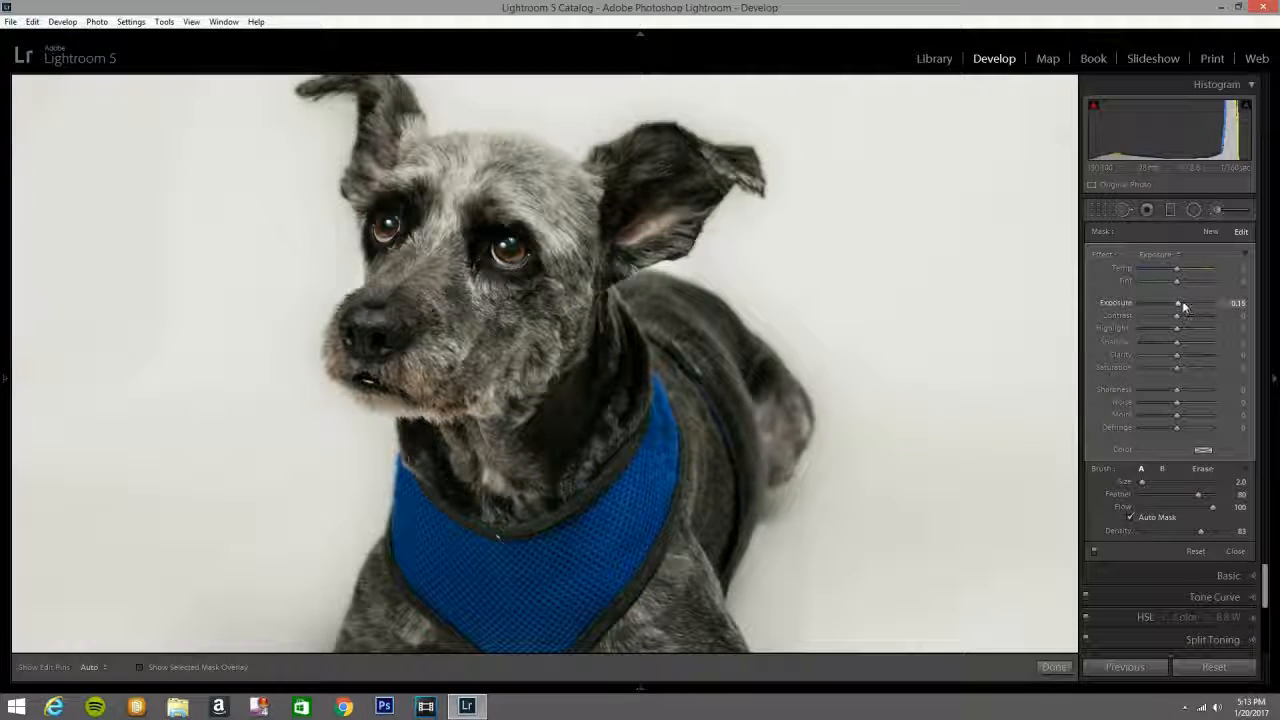
- Set the eye adjustment's Exposure to 0.30, warm its temperature, and finish brushing
drag(1179, 305, 1181, 305)
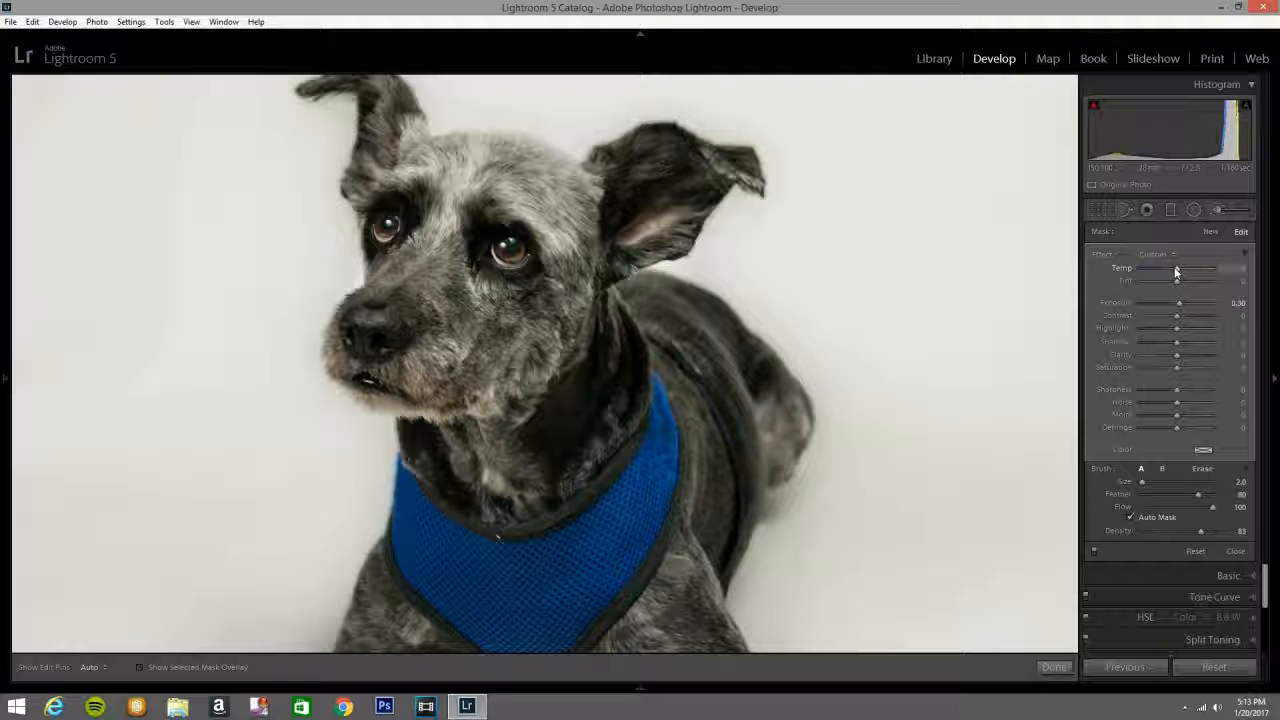
drag(1178, 272, 1186, 272)
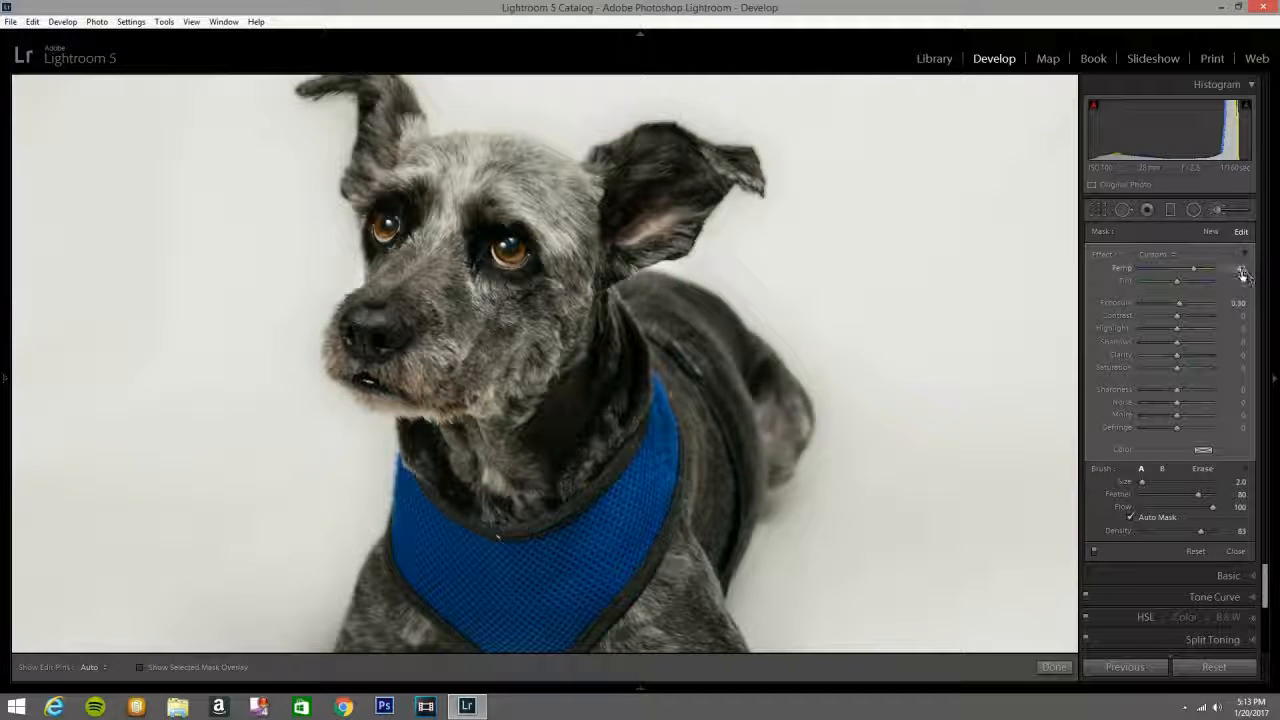
click(1223, 208)
click(558, 424)
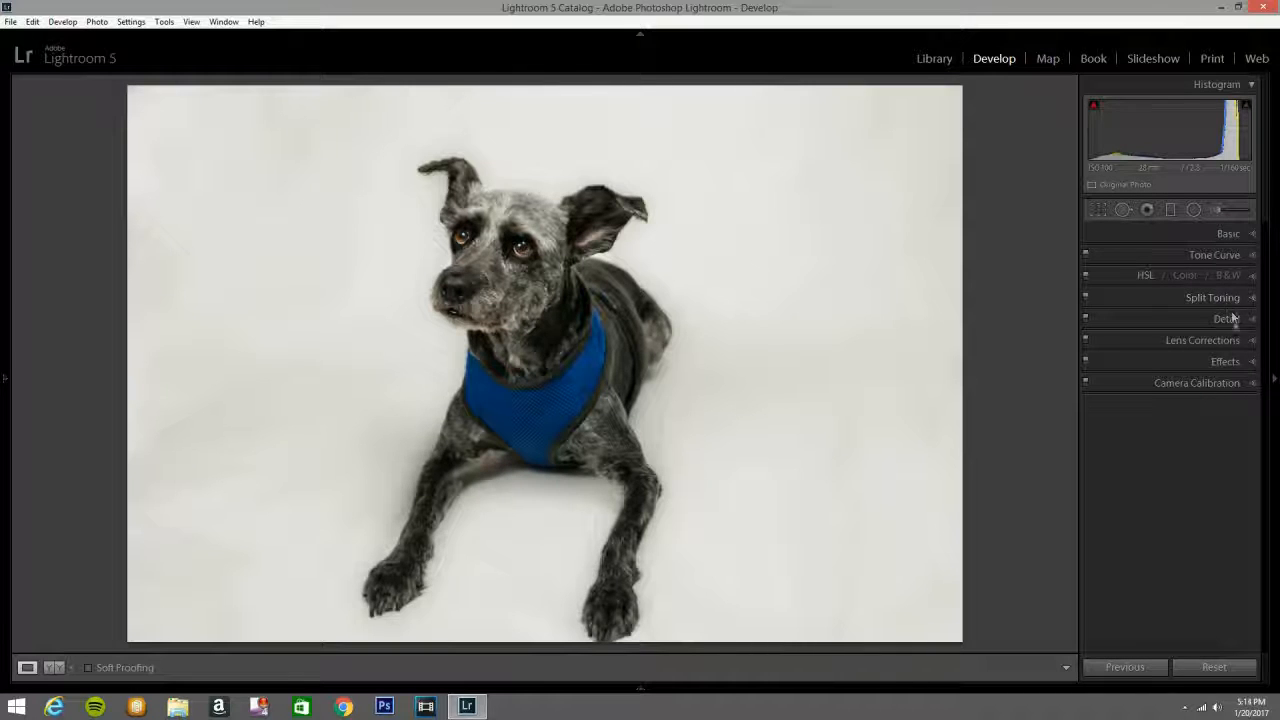
- Brighten the dog's blue harness by setting Blue luminance to +100 and Blue saturation to -13
click(1248, 280)
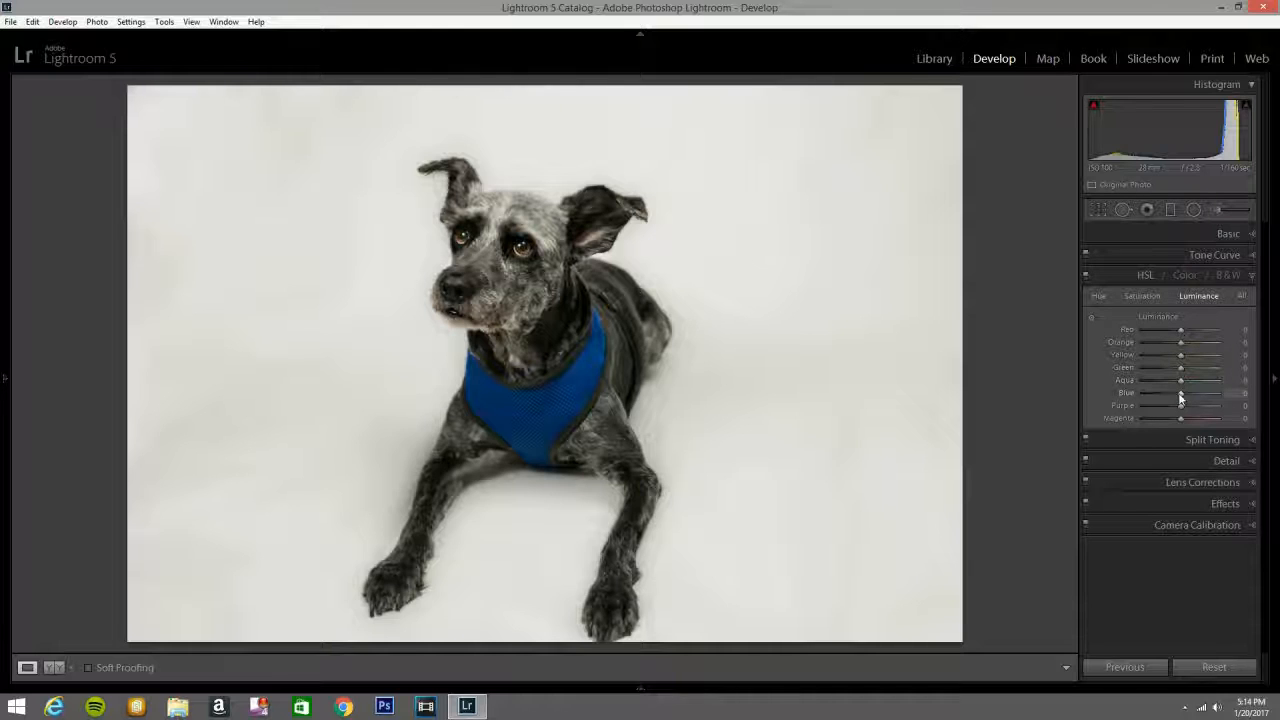
drag(1191, 398, 1233, 395)
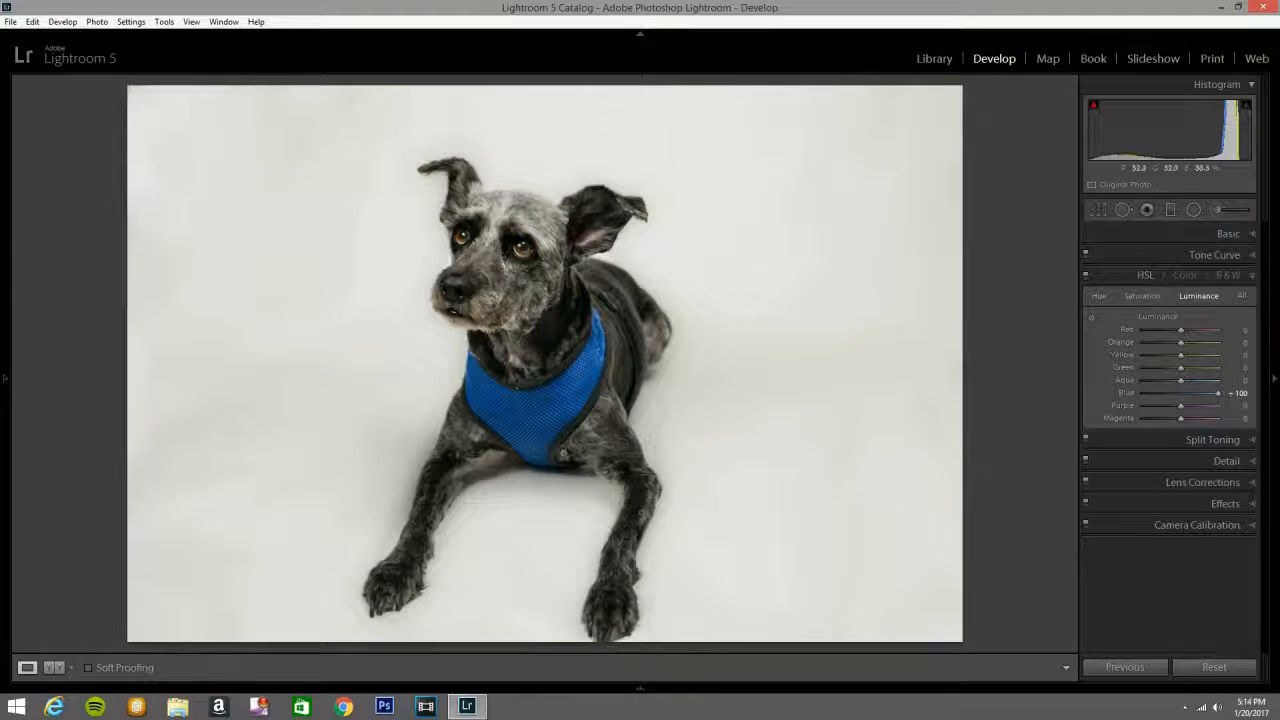
click(1140, 295)
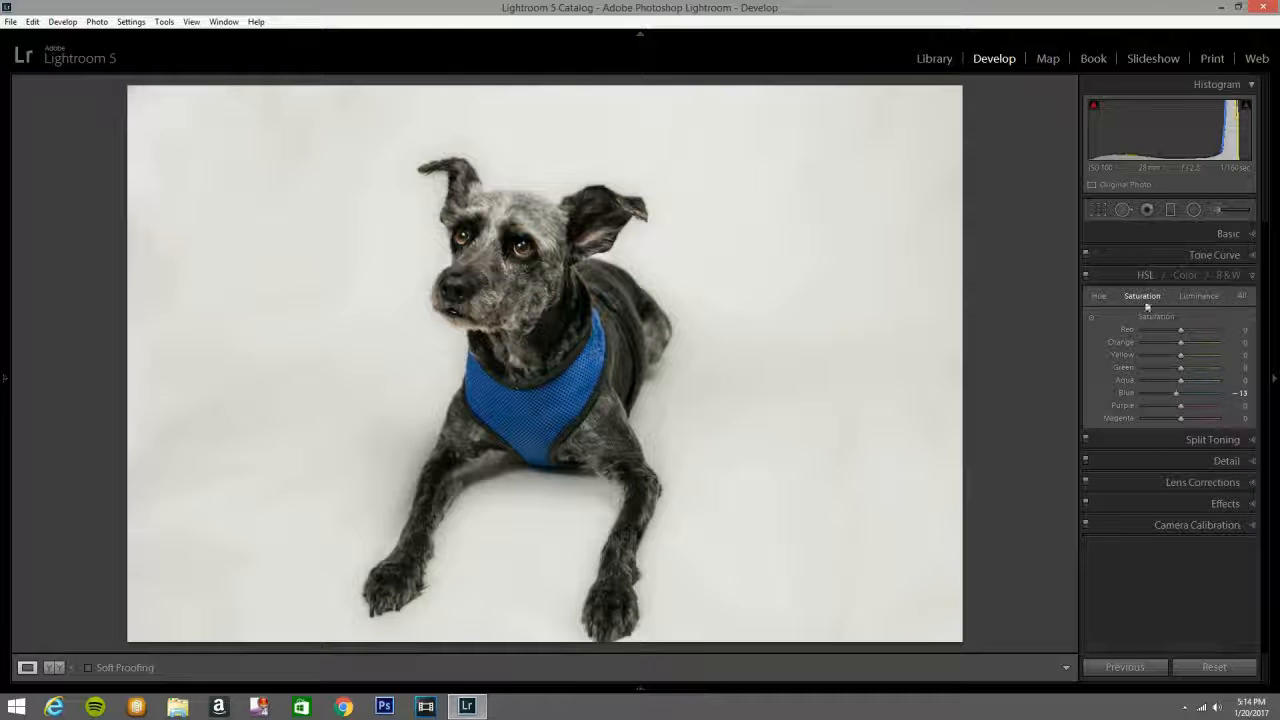
click(1241, 295)
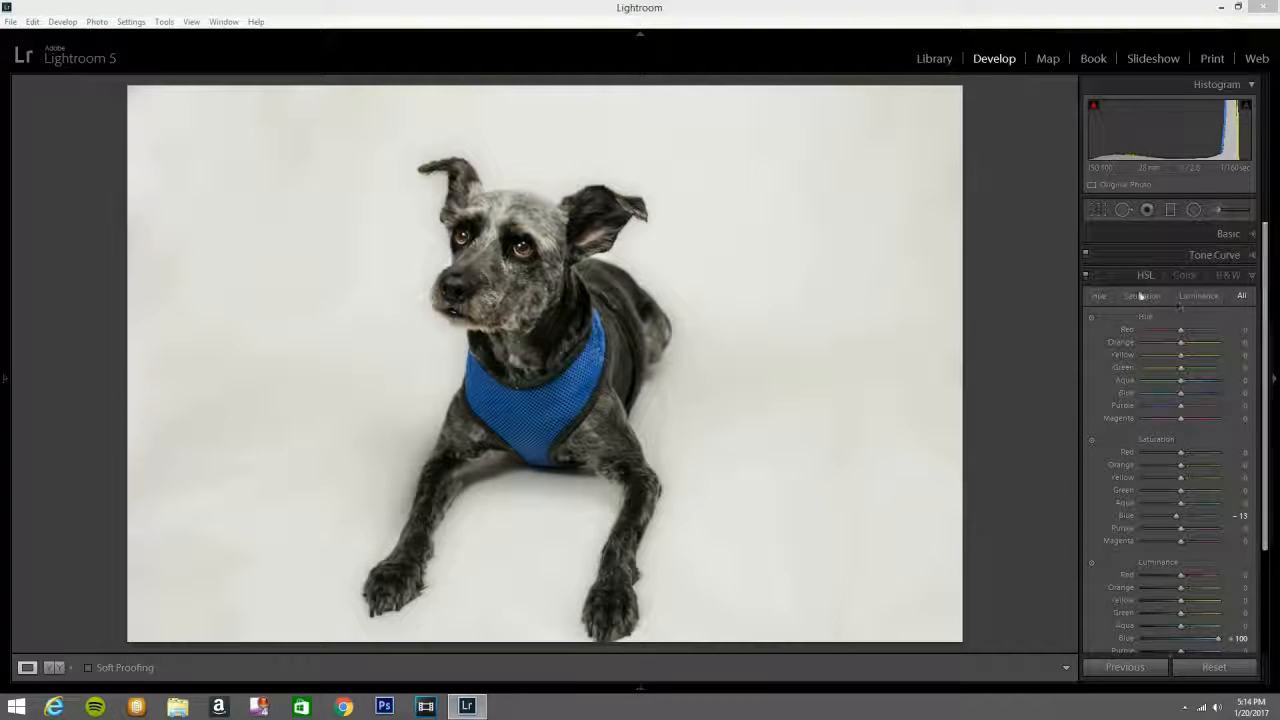
click(1140, 296)
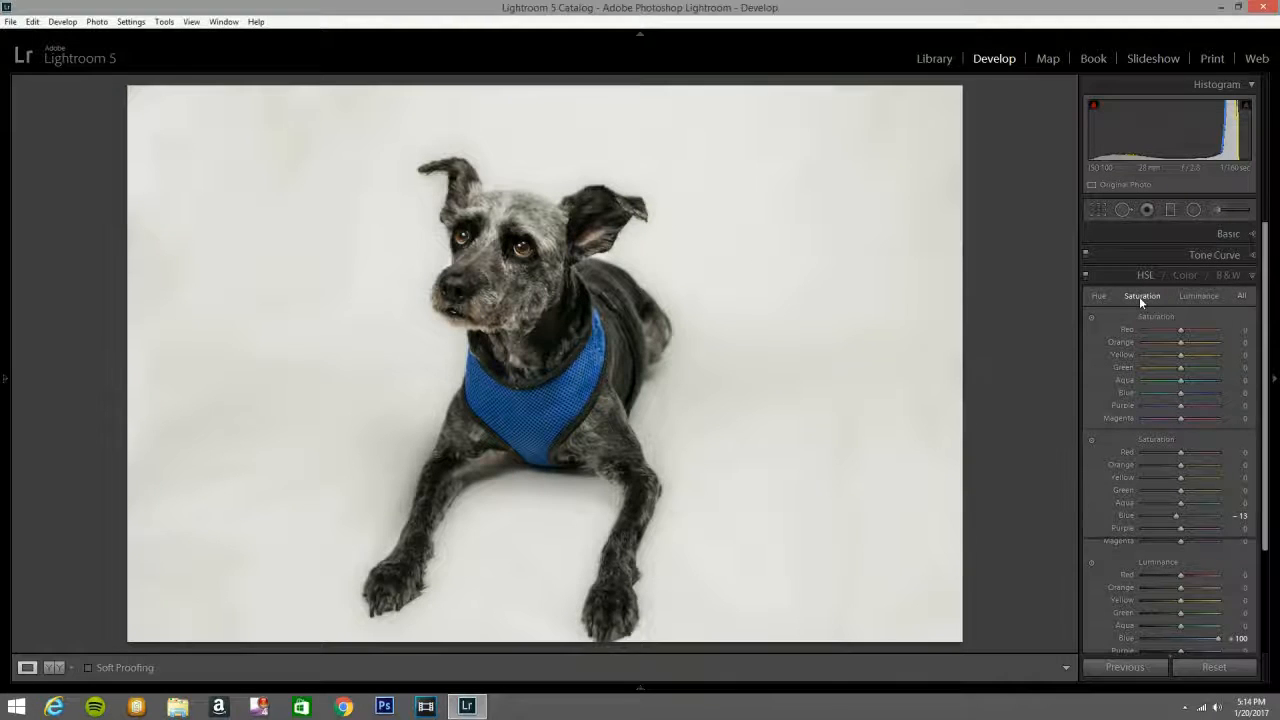
click(1140, 296)
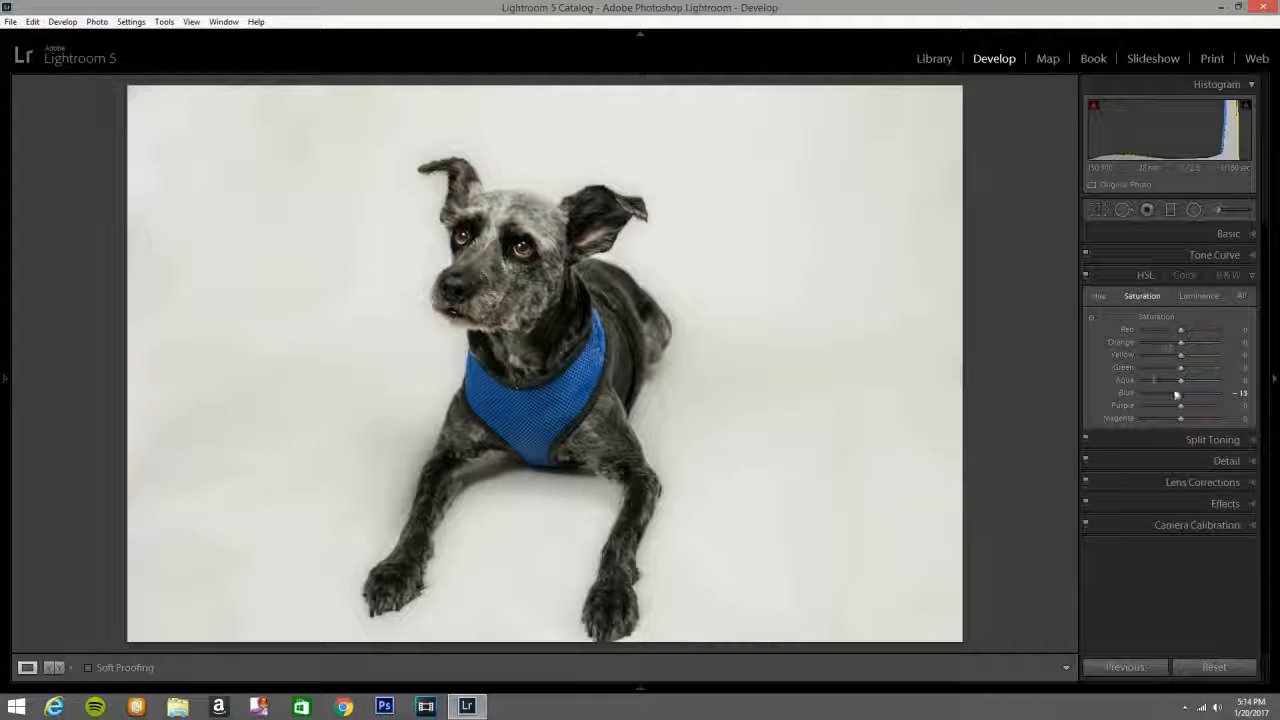
click(1241, 296)
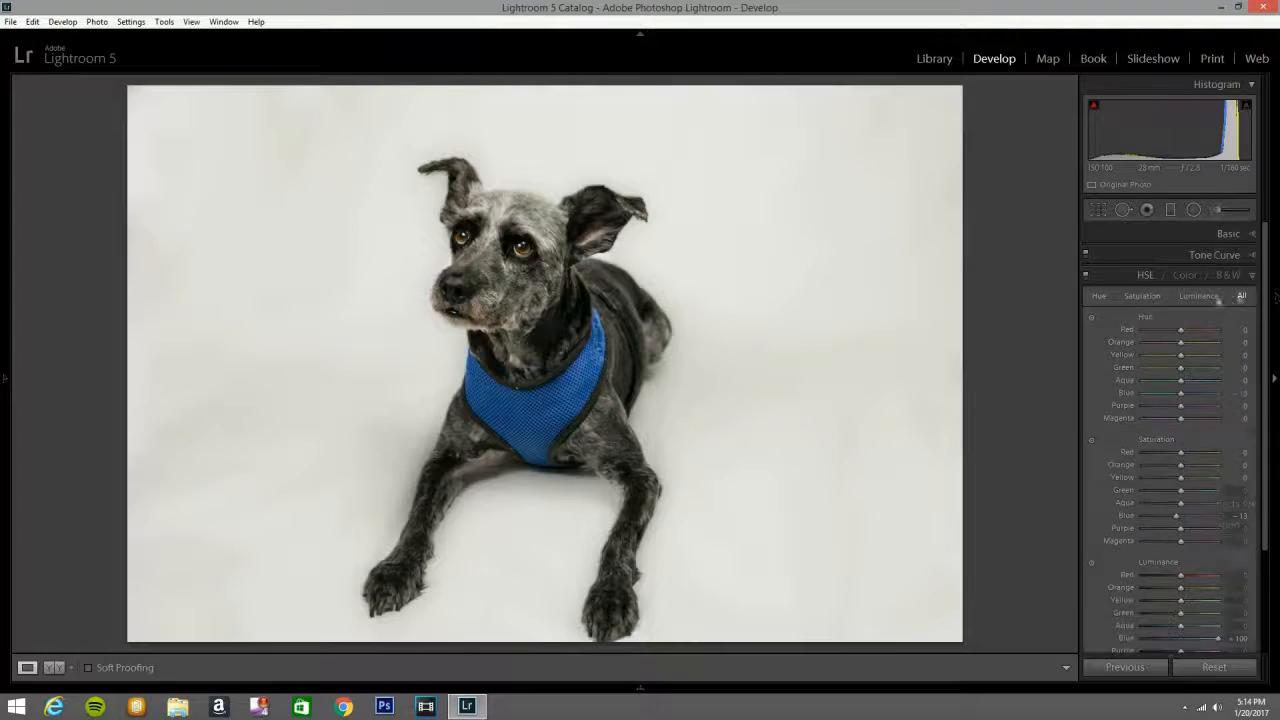
click(1251, 276)
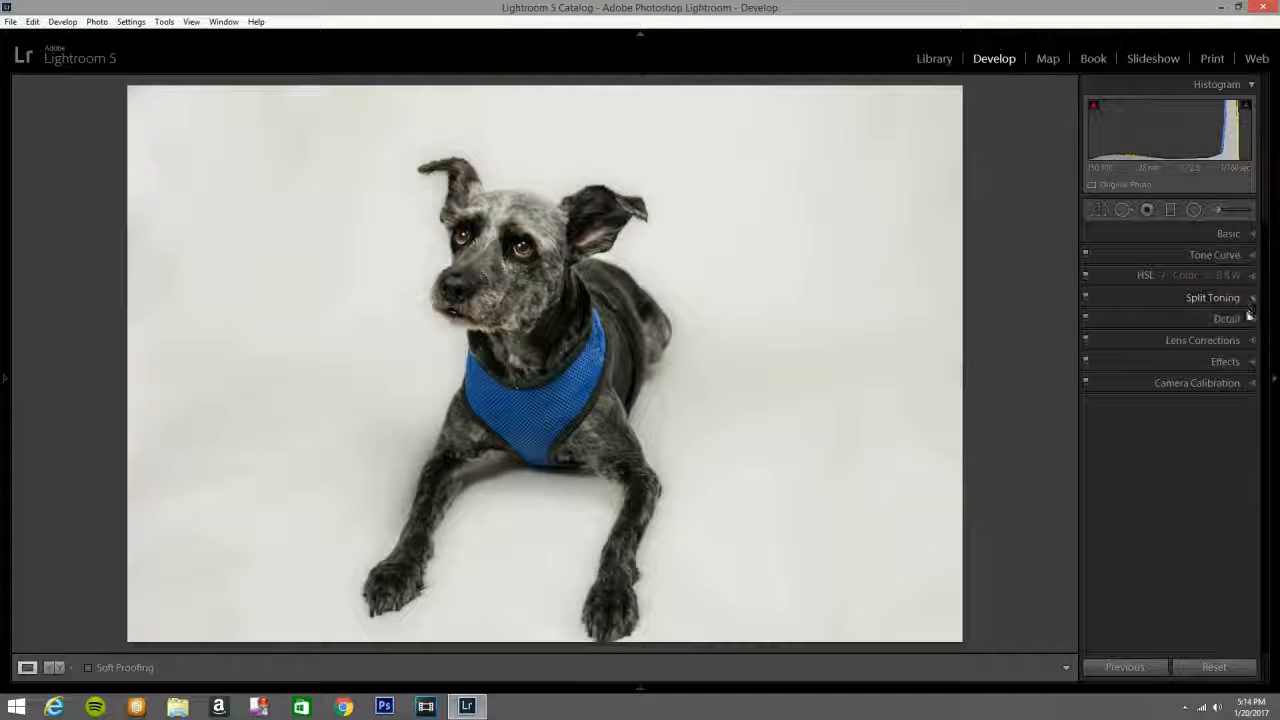
- Sharpen the photo with Amount 70, Radius 1.5, Detail 30 and Masking 61
click(1248, 322)
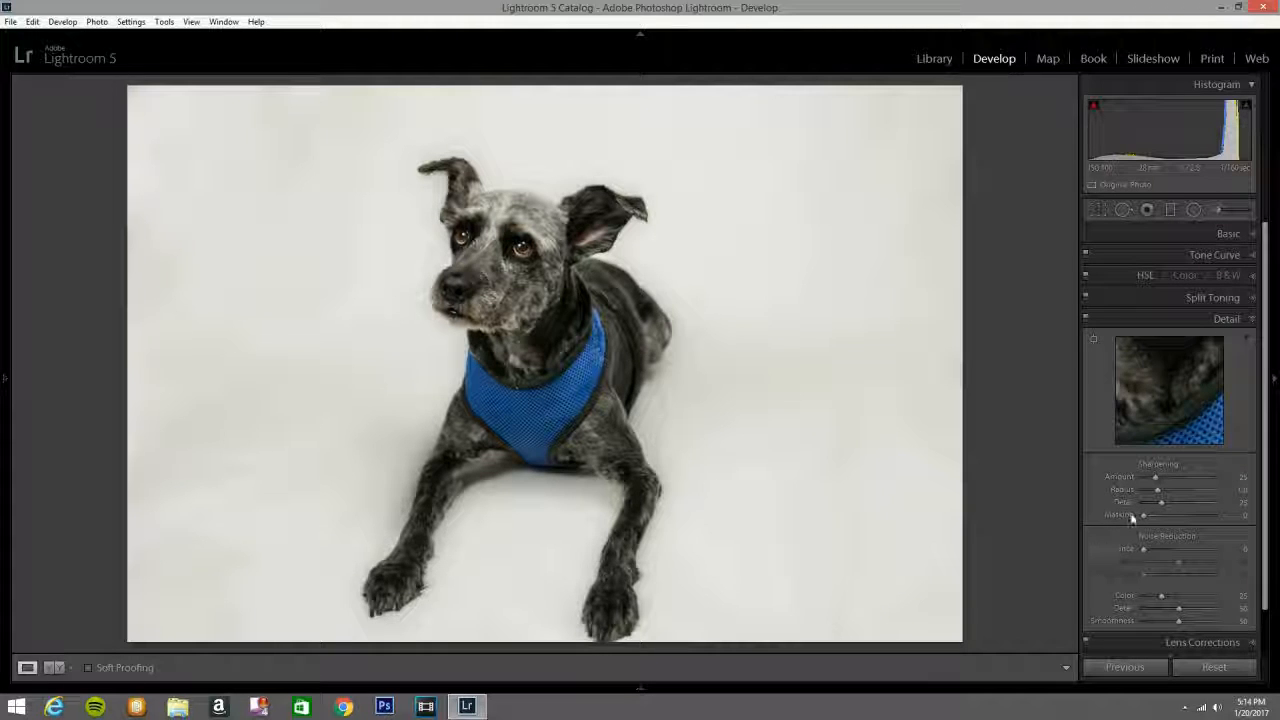
drag(1171, 486, 1178, 488)
click(1164, 503)
alt+click(1144, 514)
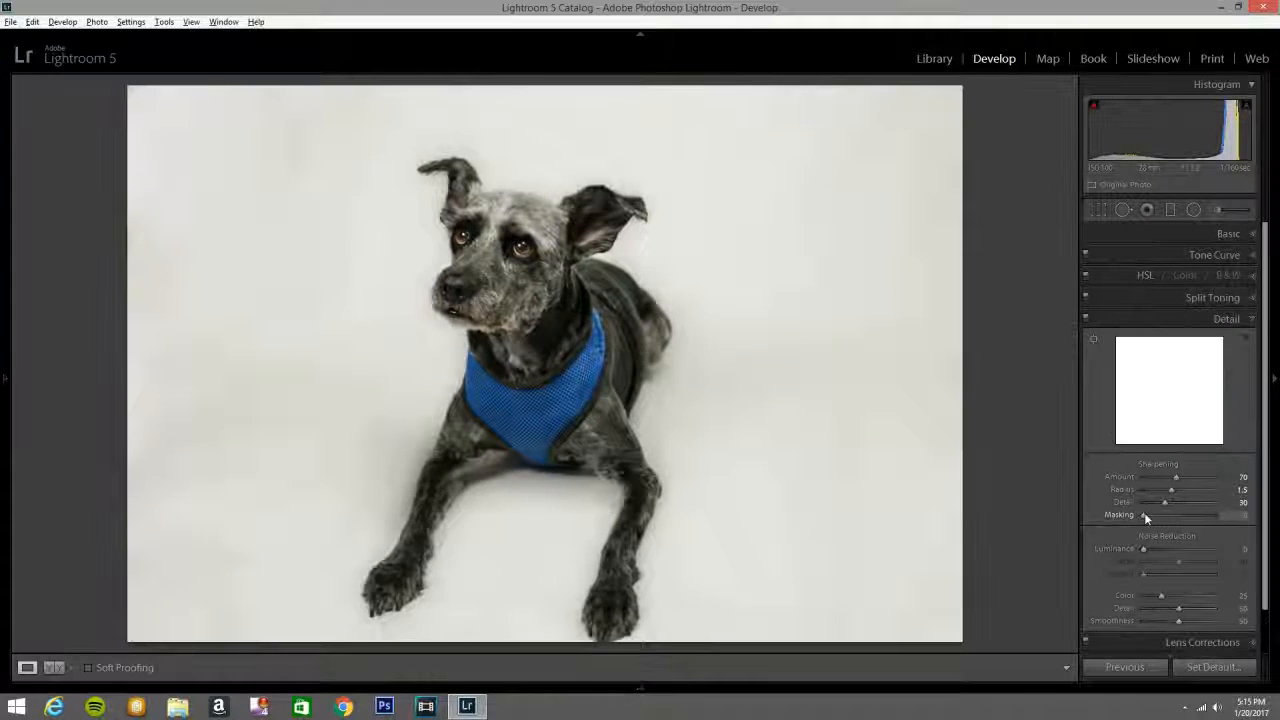
drag(1145, 513, 1186, 515)
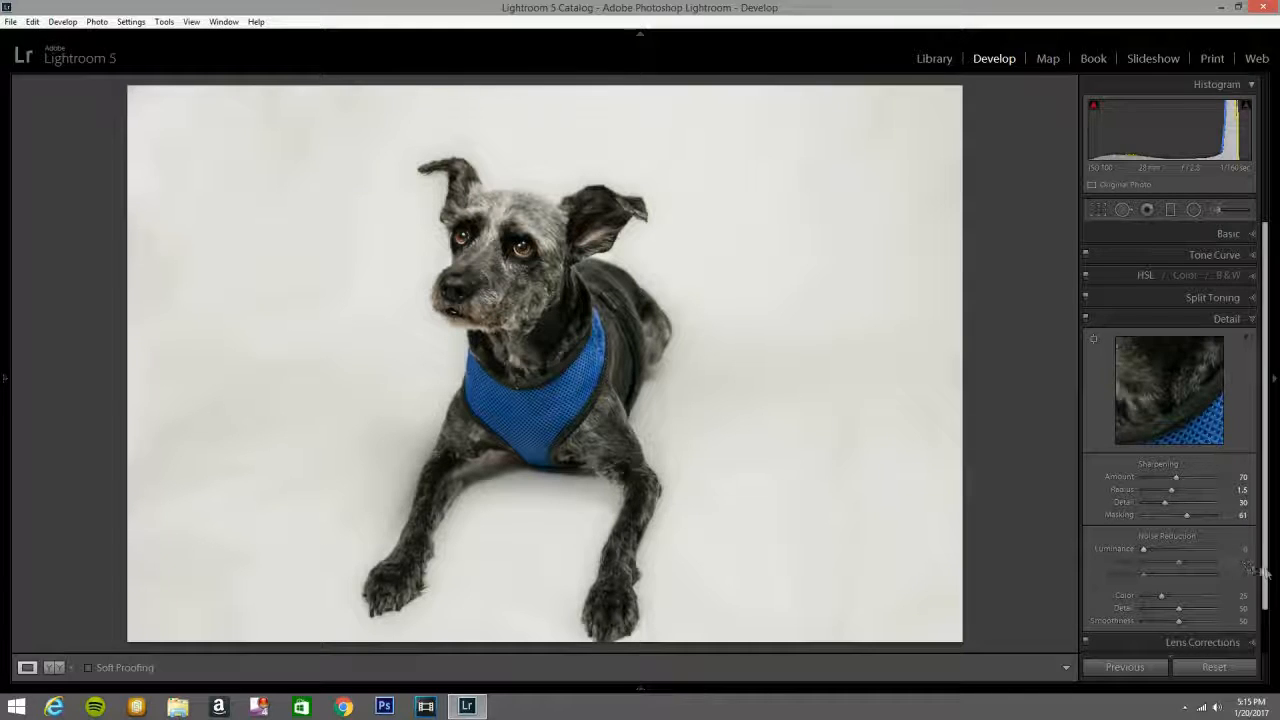
- Set the Blue Primary saturation to +9 in the camera calibration
scroll(1250, 568, down, 2)
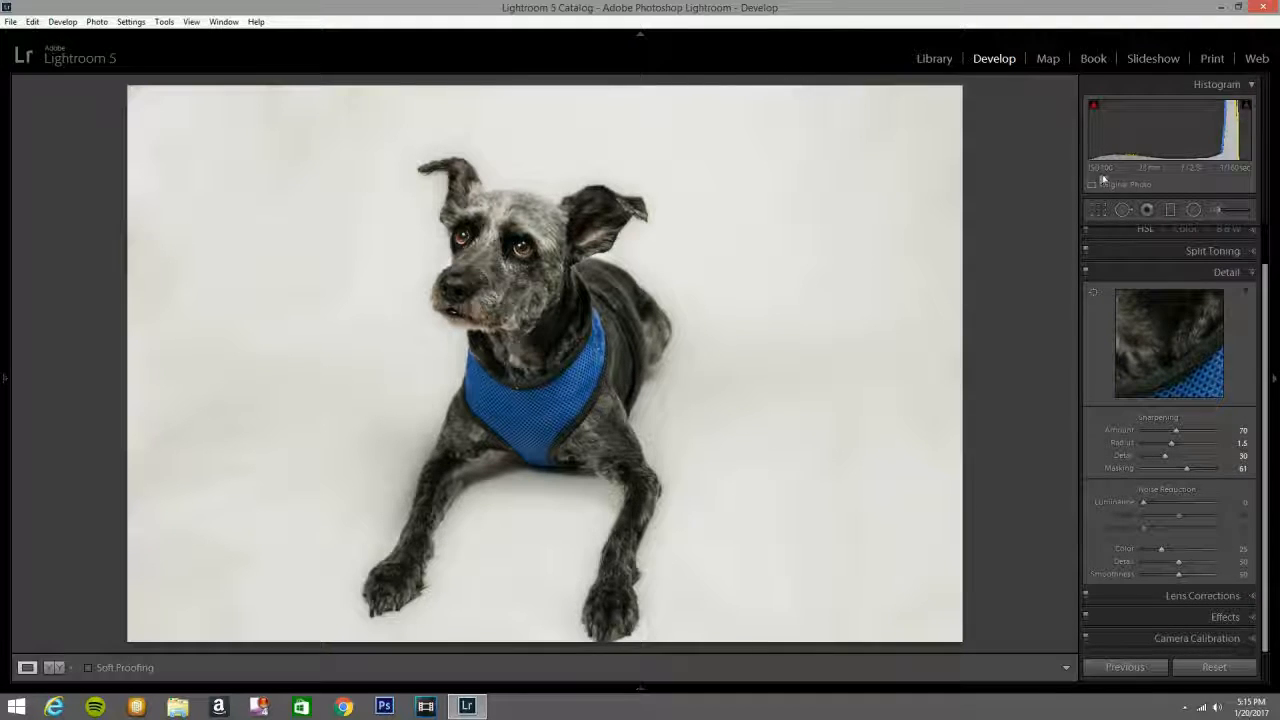
click(1255, 596)
click(1250, 543)
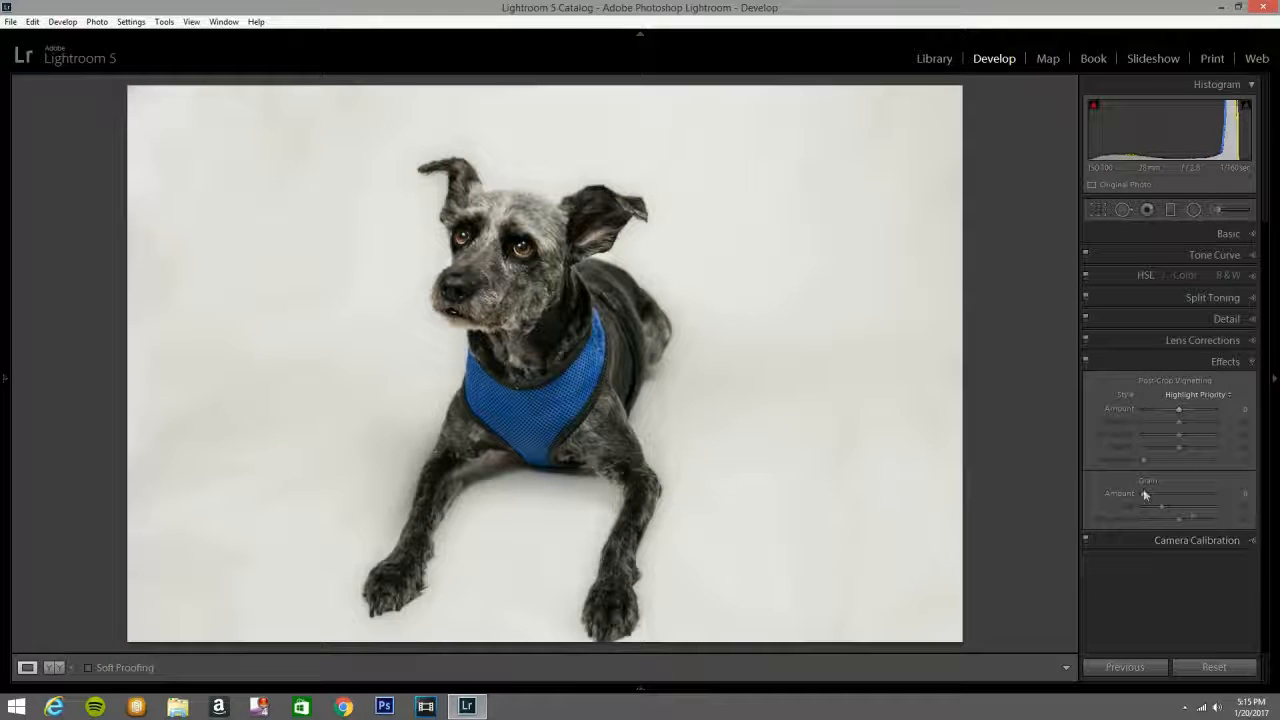
click(1258, 540)
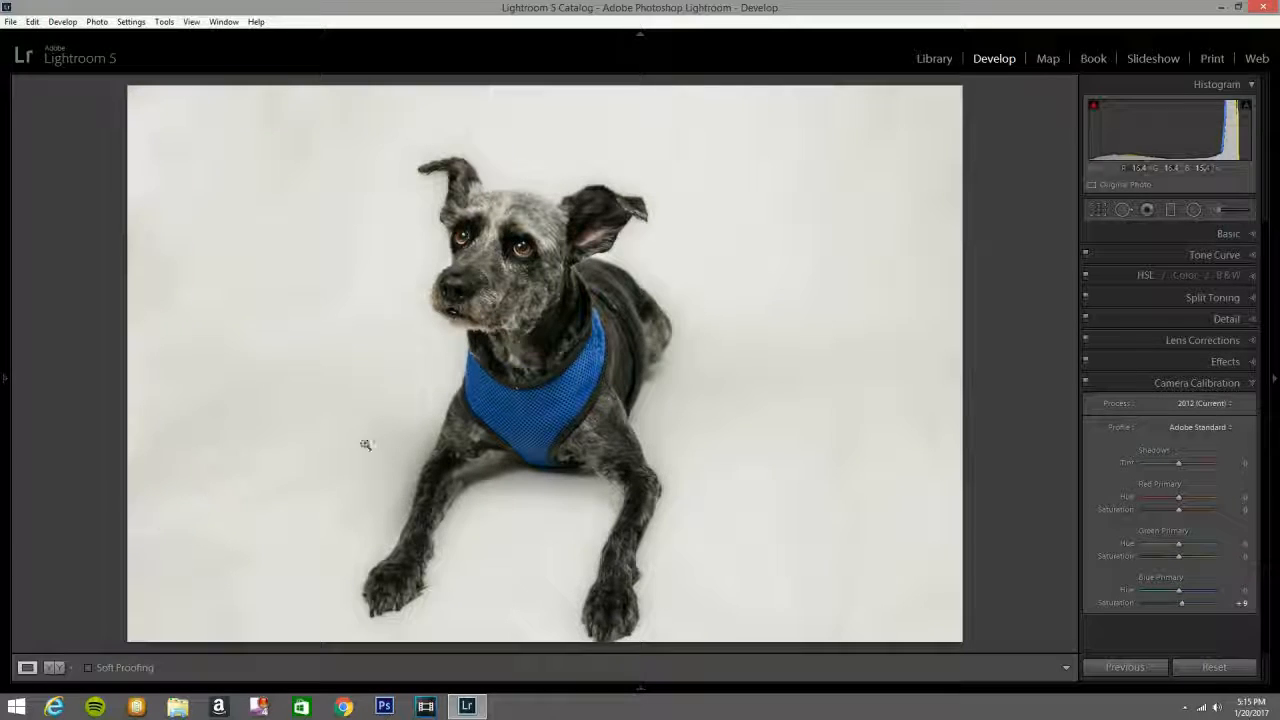
- Inspect the backdrop up close and compare the before and after versions of the photo with the interface blacked out
click(325, 179)
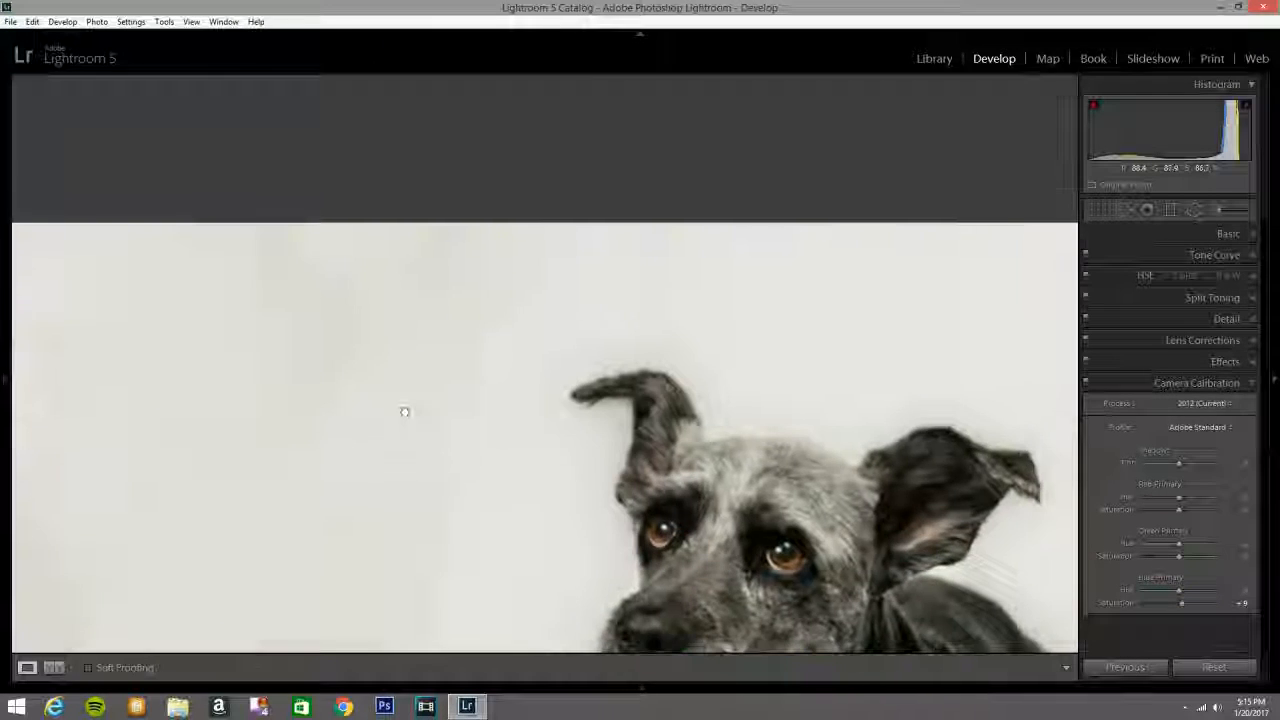
click(221, 401)
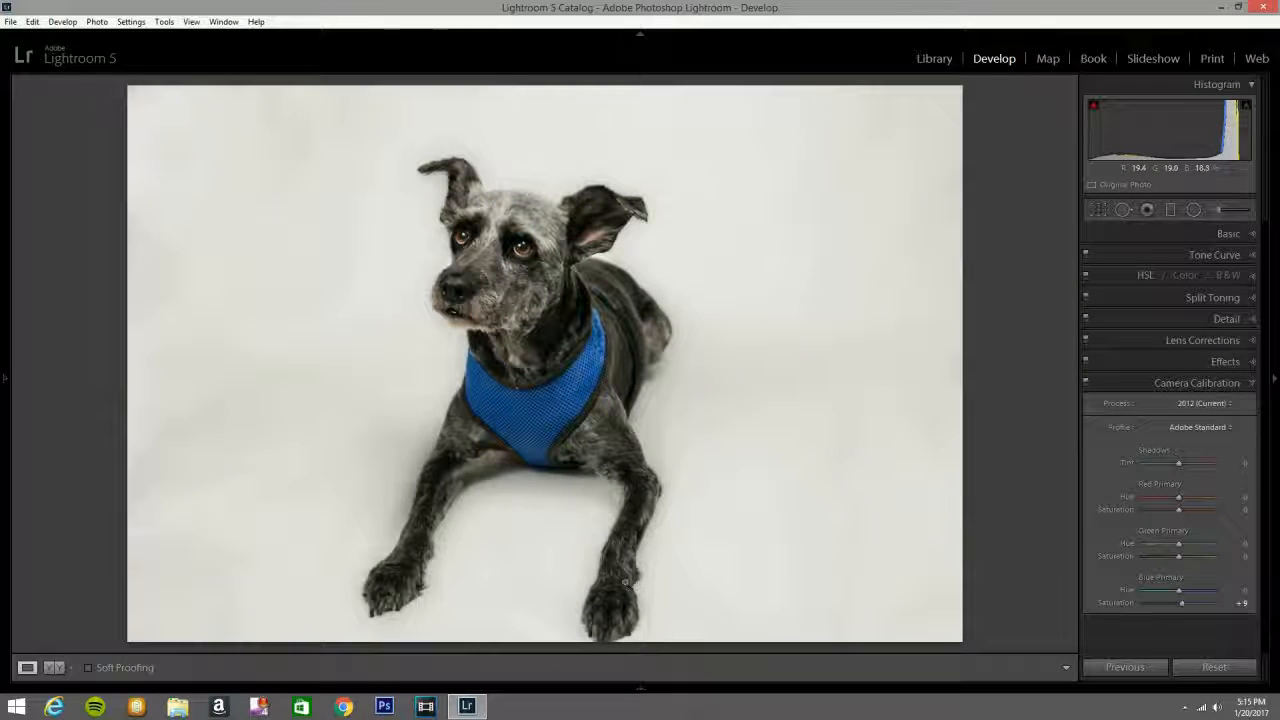
key(y)
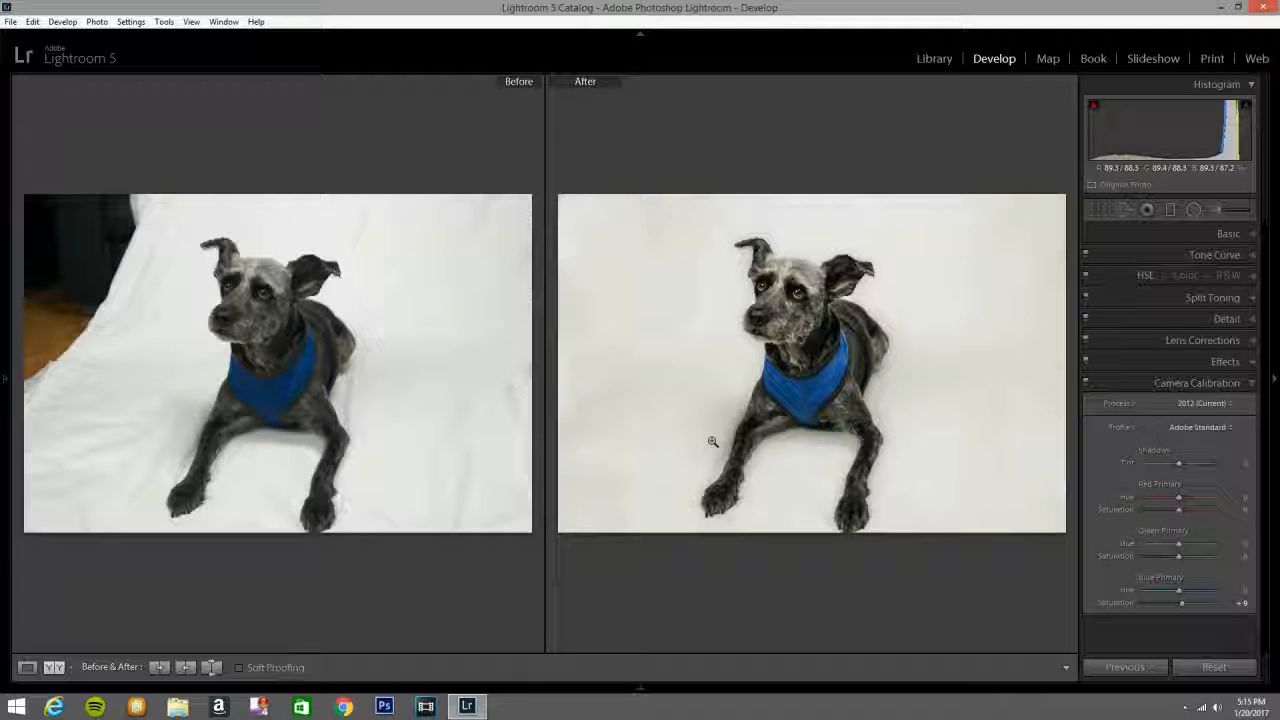
key(l)
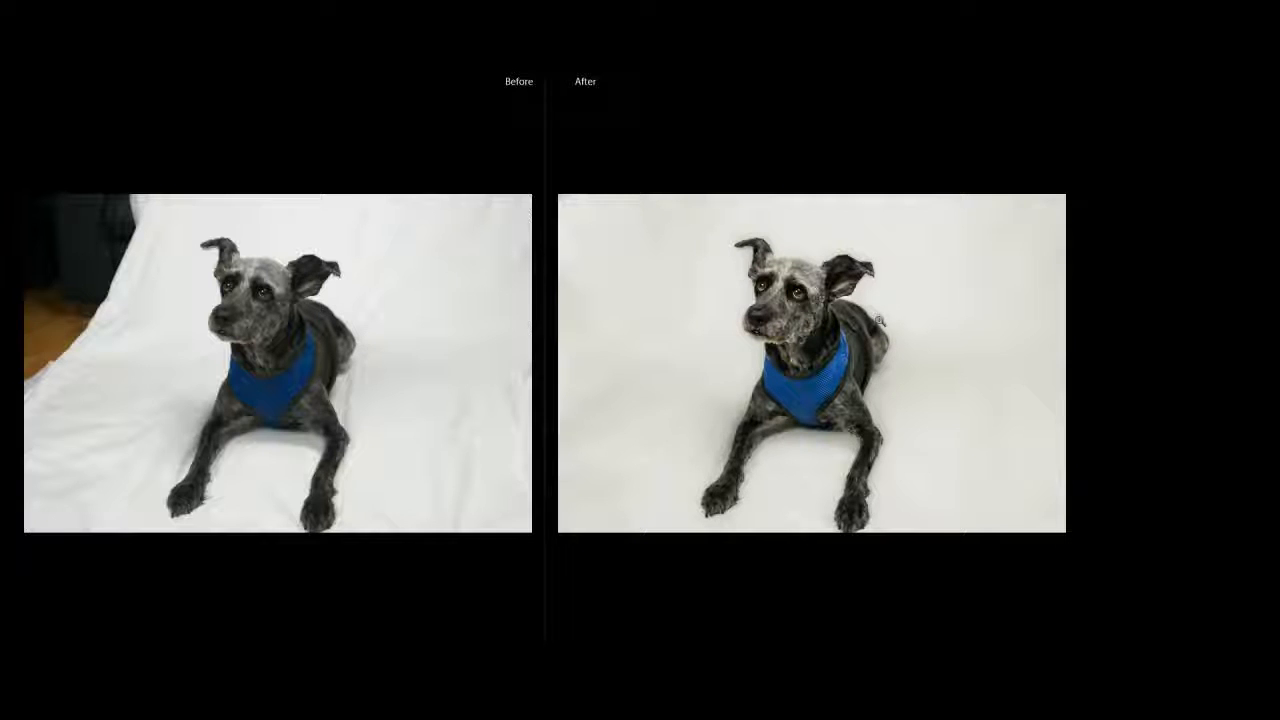
key(y)
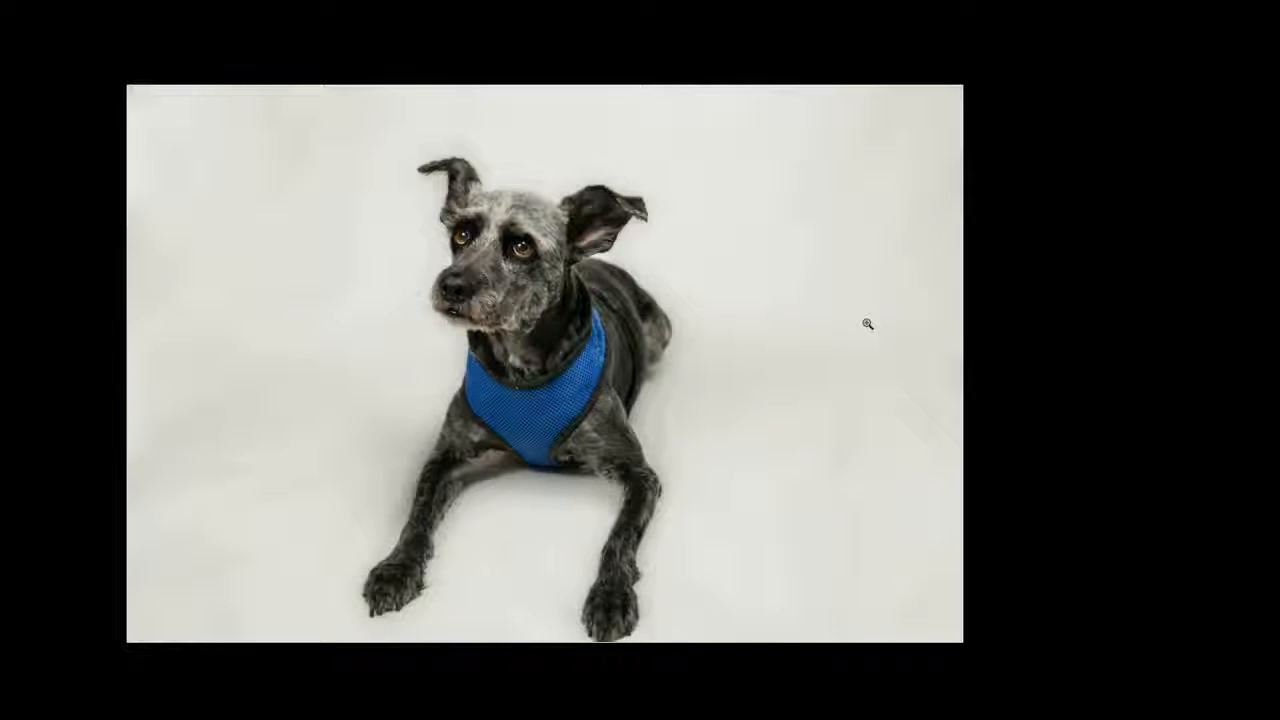